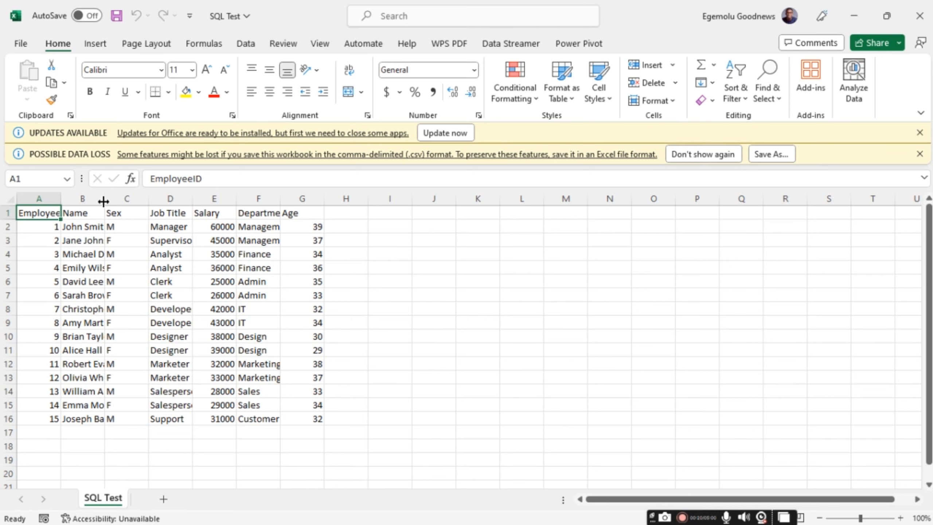
- Widen the Name, Job Title, Salary and Department columns so their full contents can be read
drag(103, 202, 168, 203)
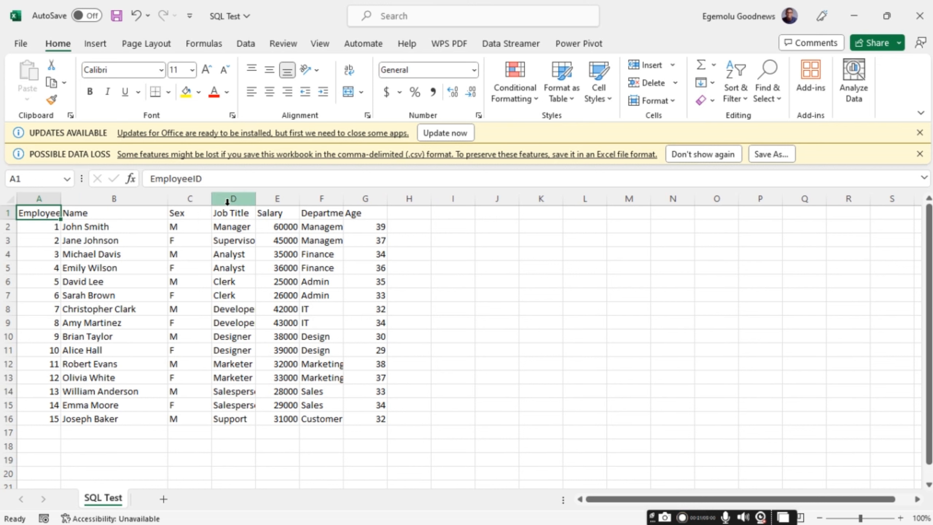
drag(258, 201, 555, 215)
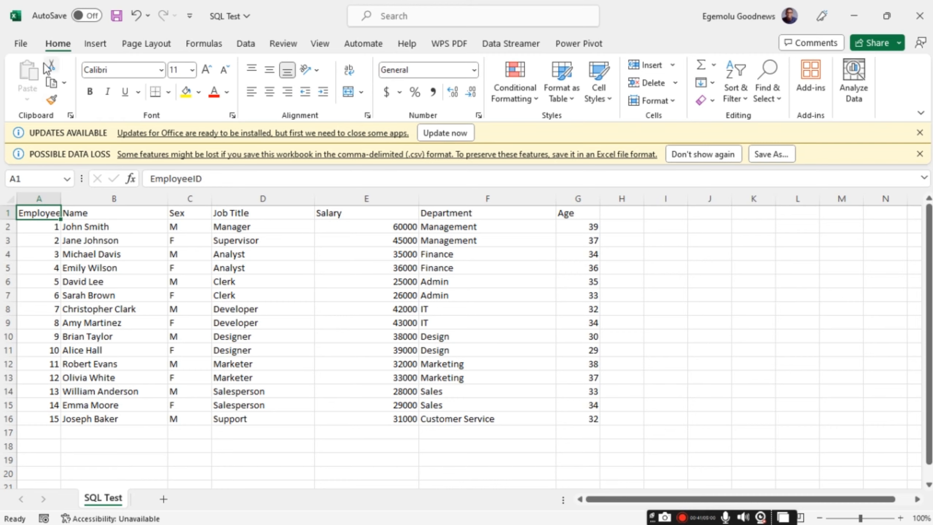
click(21, 44)
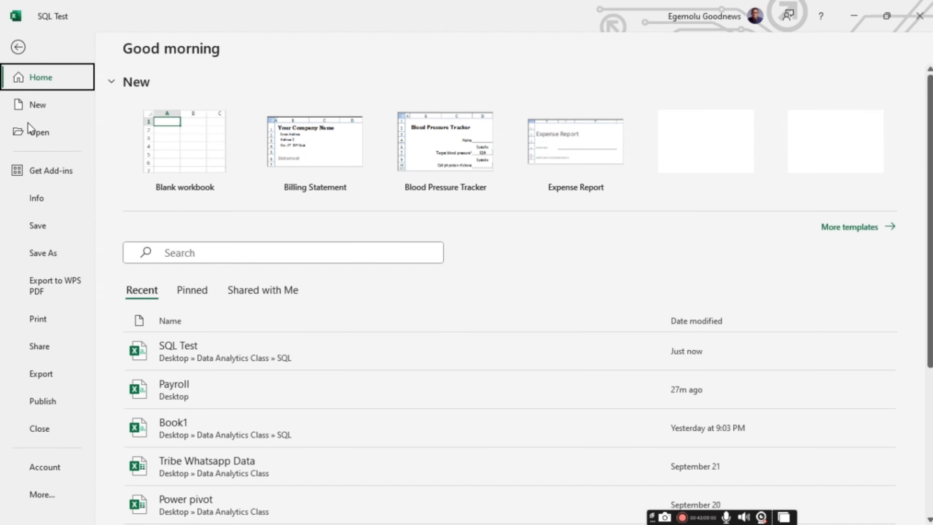
click(52, 252)
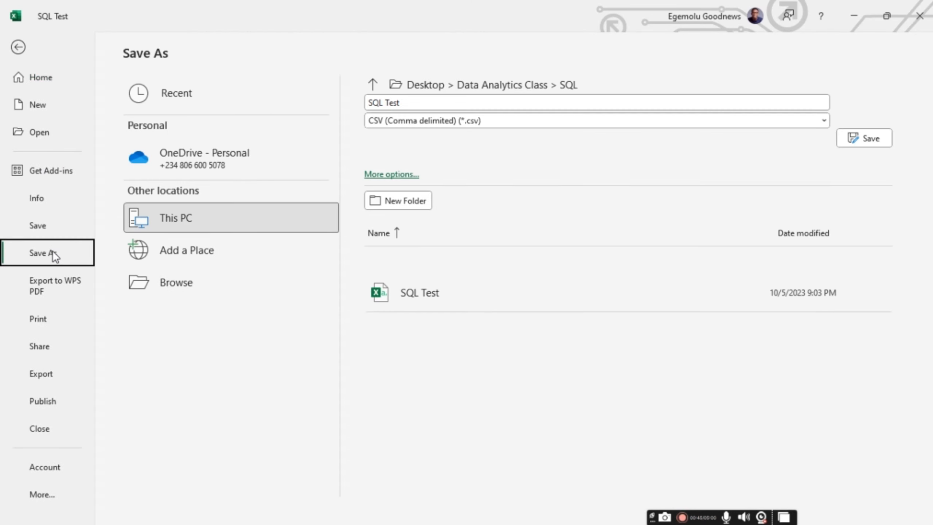
click(186, 285)
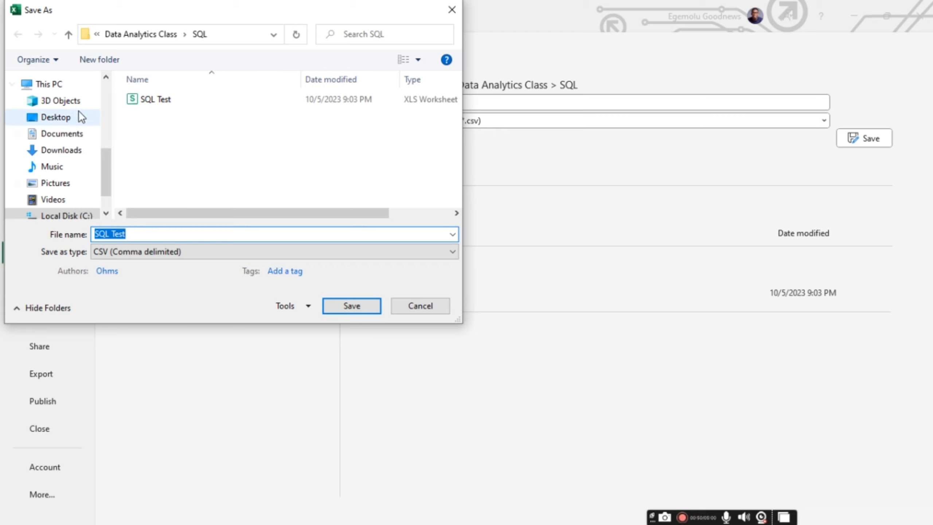
click(74, 115)
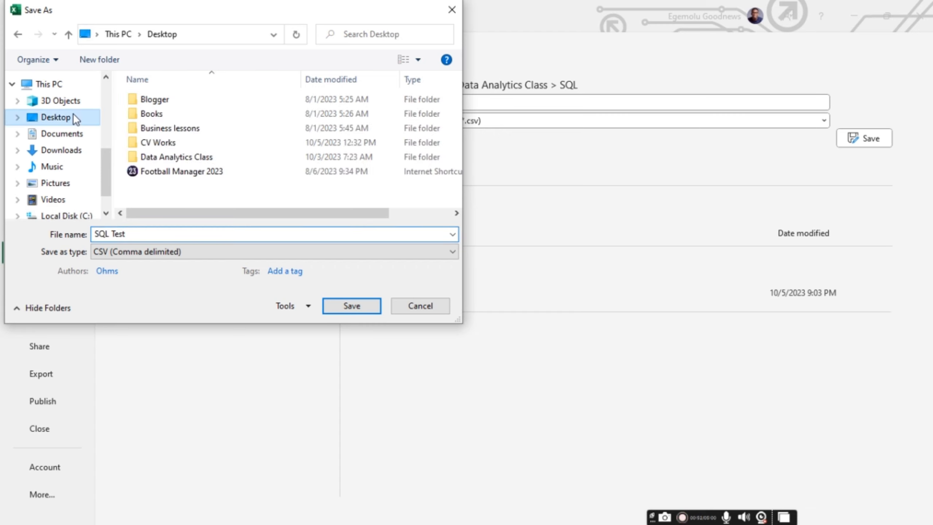
click(226, 251)
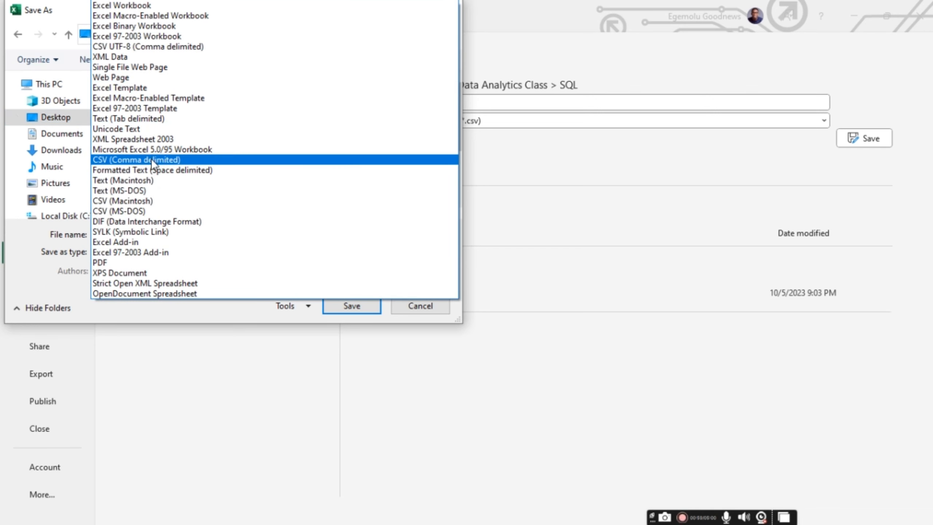
click(186, 160)
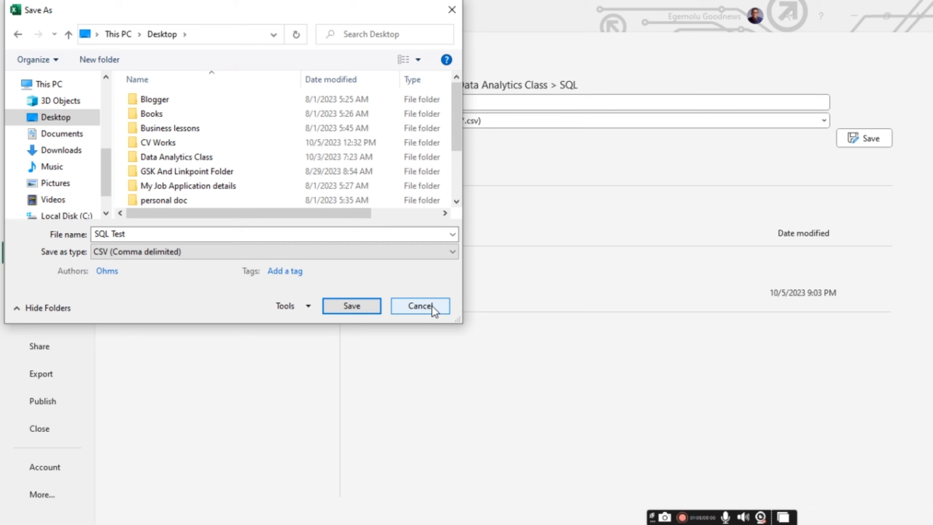
click(419, 305)
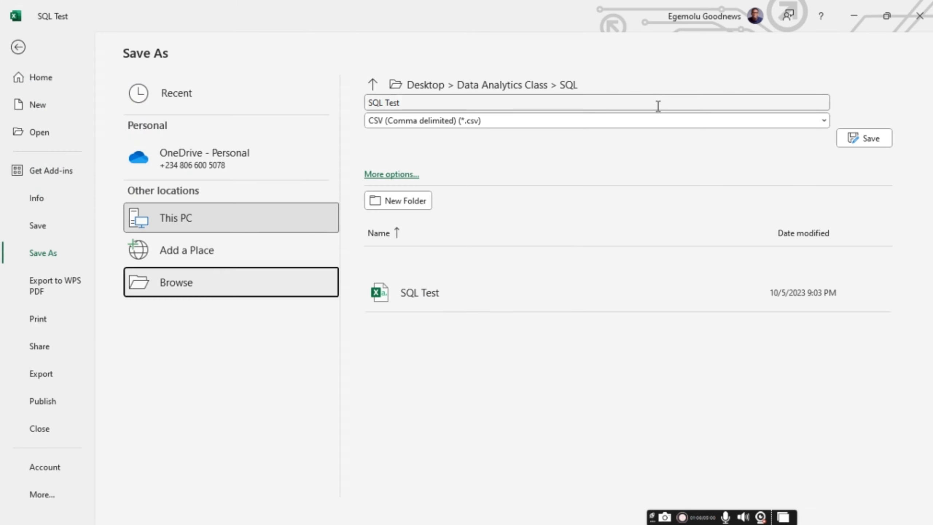
- Close the SQL Test workbook without saving the changes and open the SQL folder in File Explorer
click(919, 9)
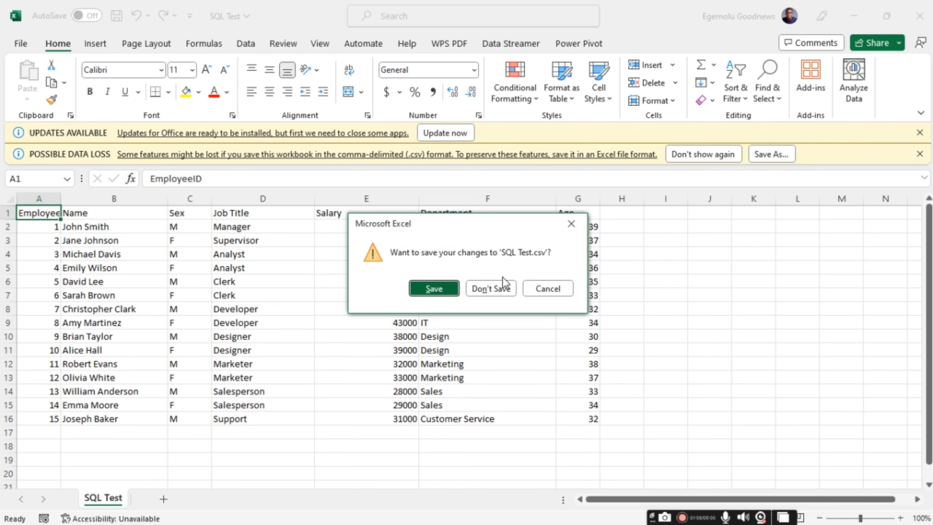
click(503, 281)
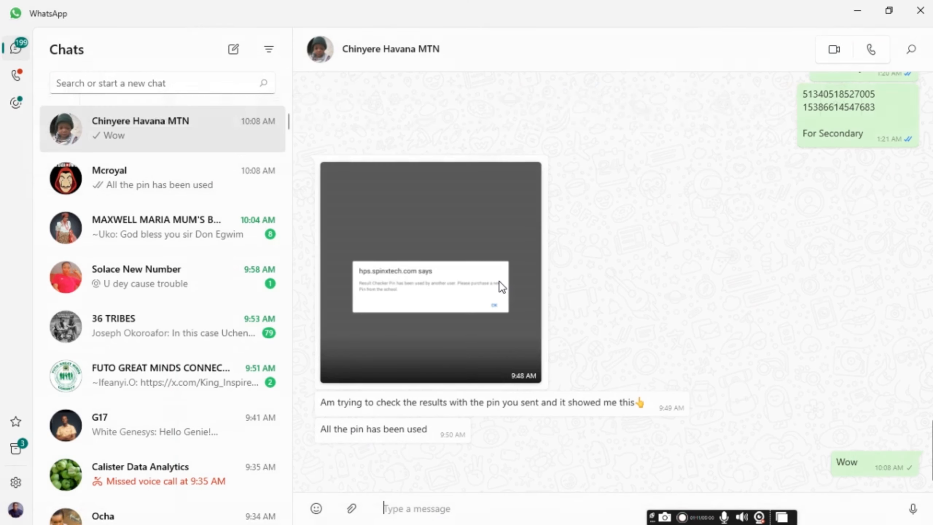
mouse_move(246, 501)
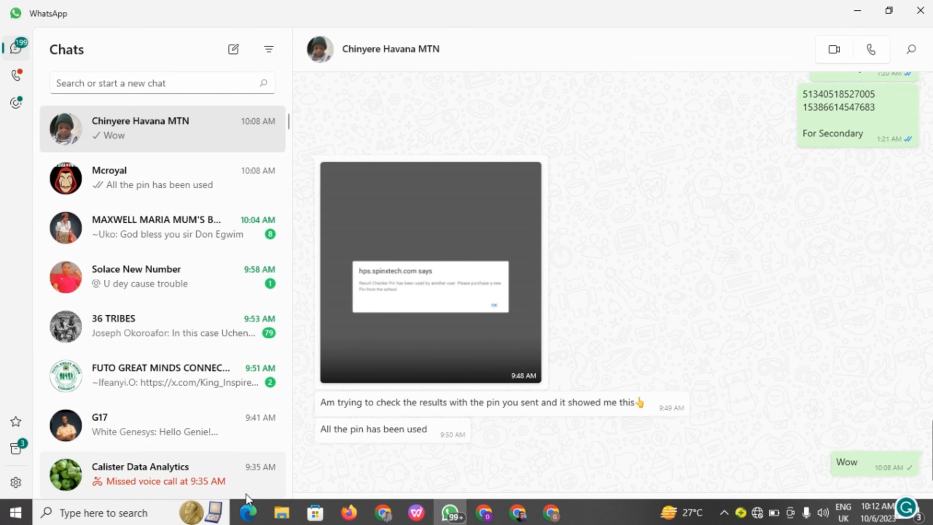
click(281, 512)
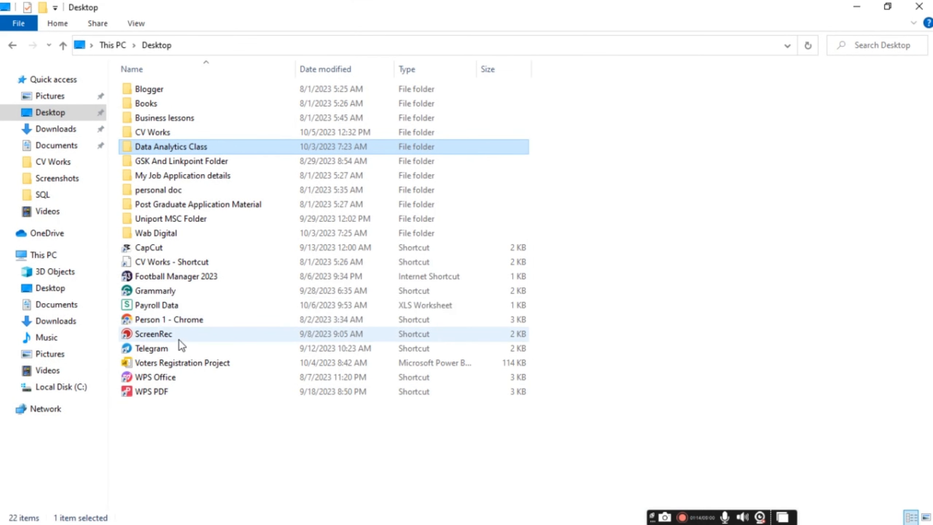
click(54, 196)
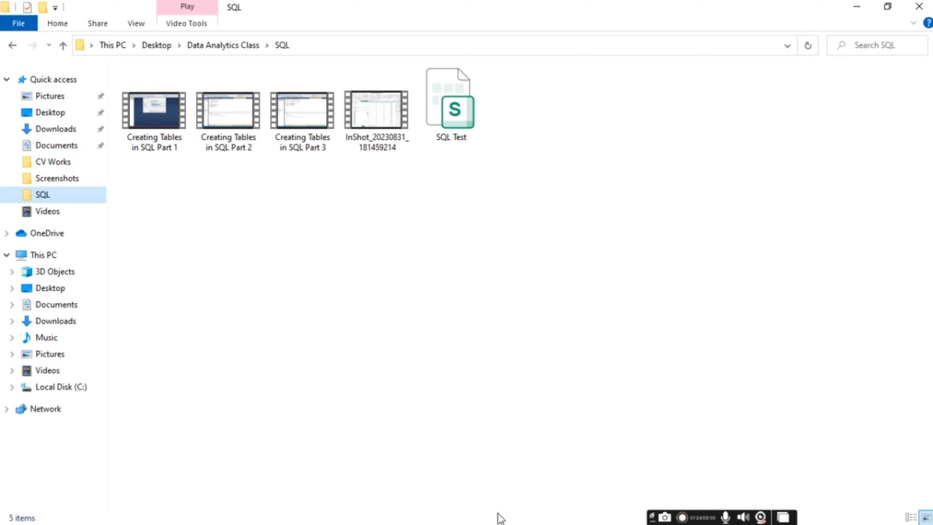
- Start SQL Server Management Studio 19 and connect to the LATITUDE-3550\SQLEXPRESS database engine with Windows Authentication
mouse_move(500, 522)
mouse_move(130, 512)
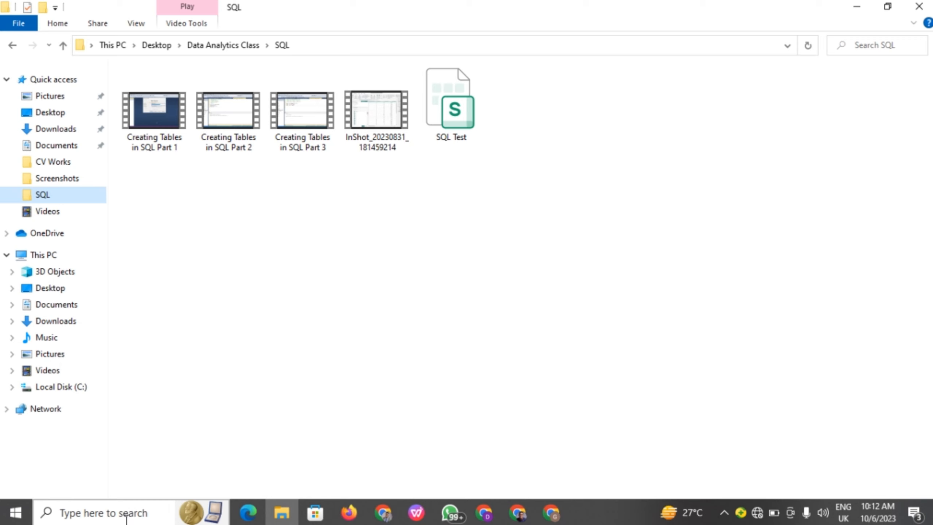
click(126, 520)
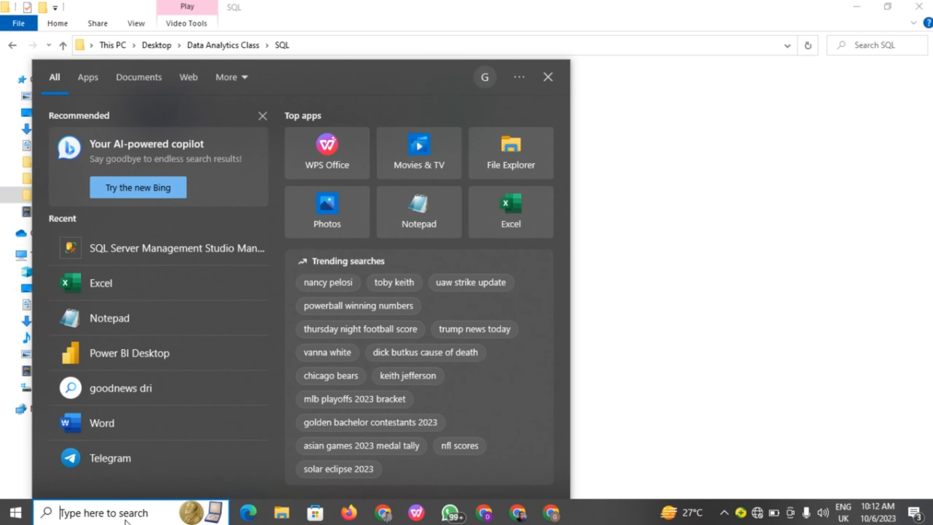
text(sql)
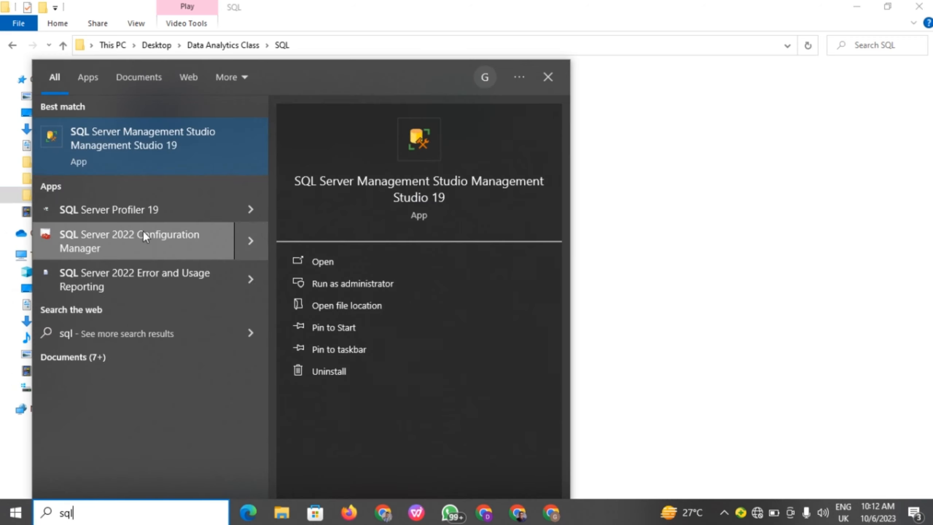
click(159, 146)
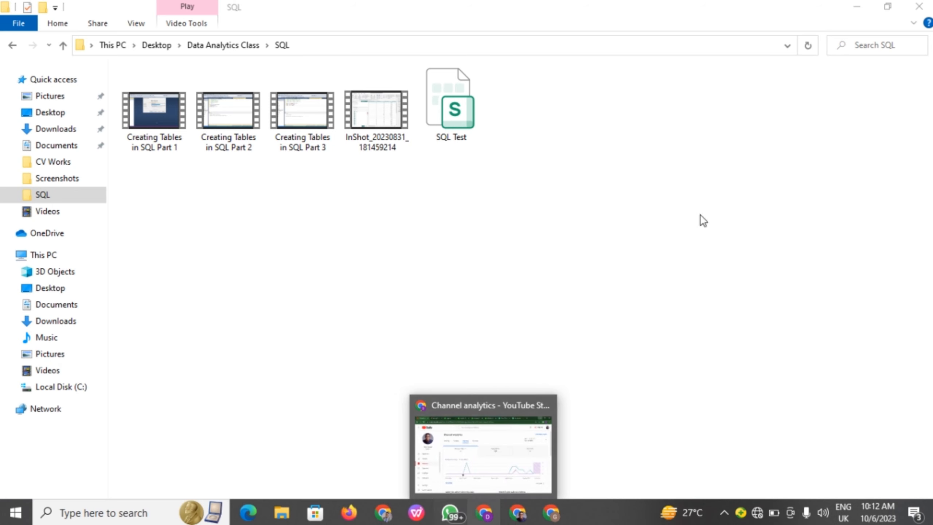
click(857, 7)
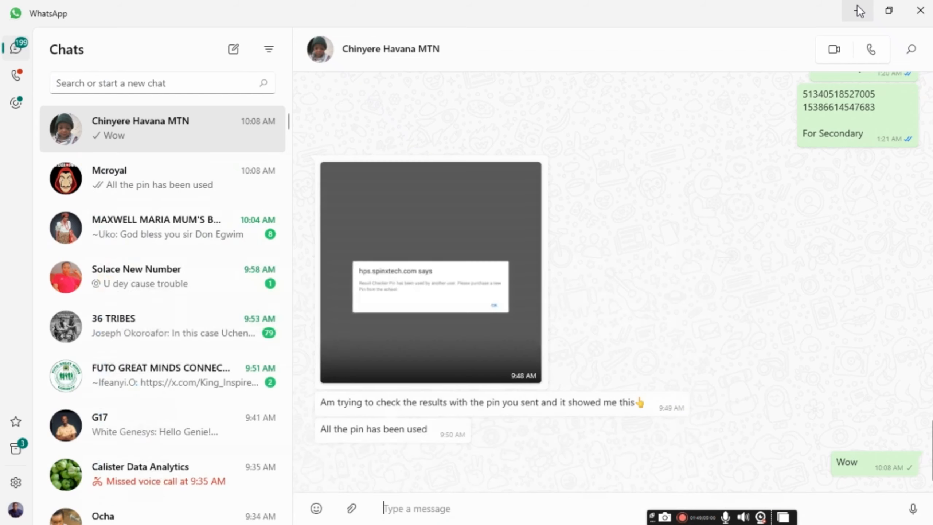
click(859, 11)
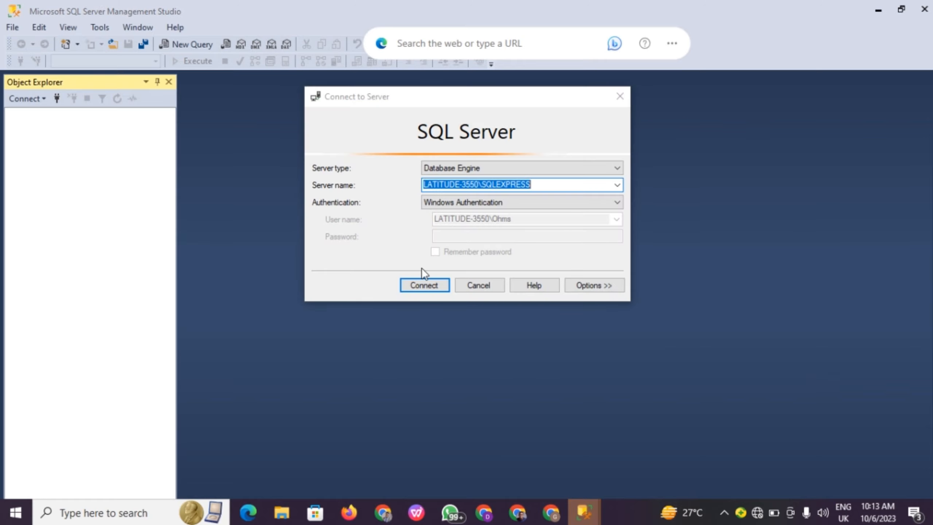
click(421, 286)
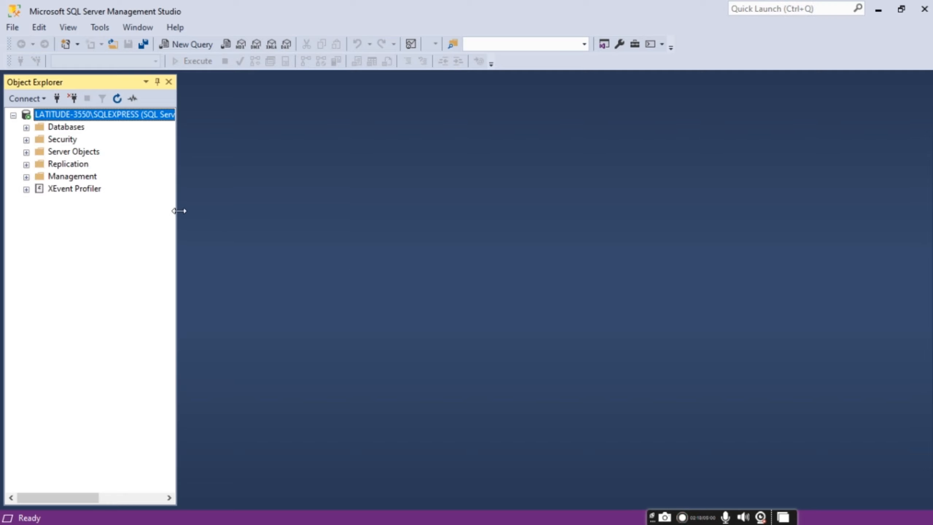
- Create a new database named New on the connected server
click(27, 127)
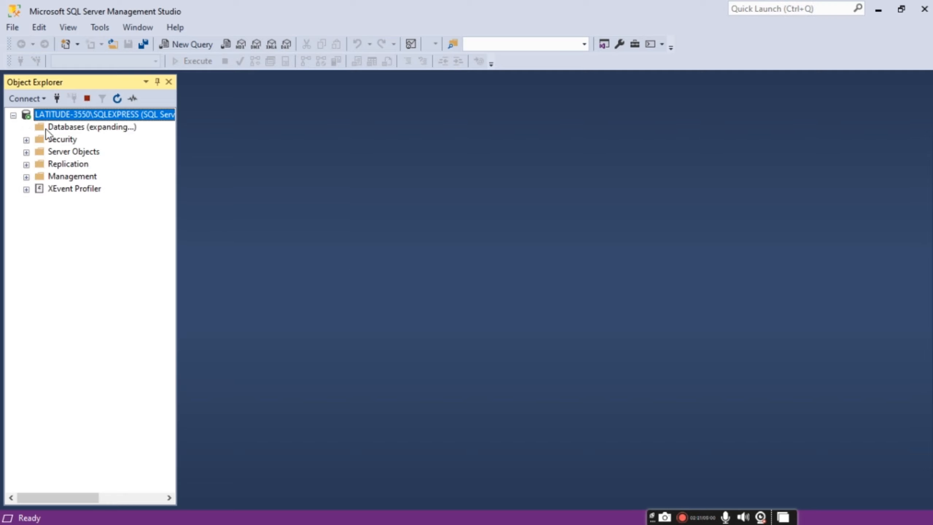
click(56, 127)
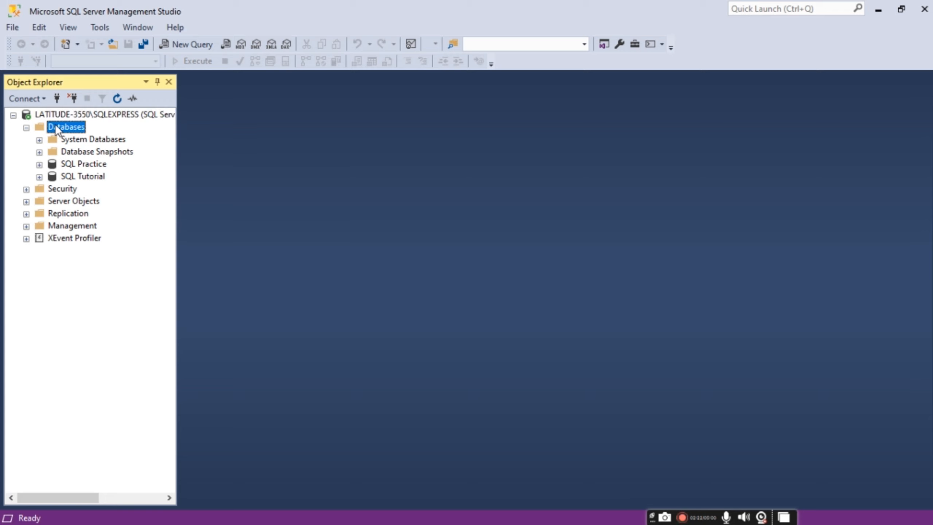
right_click(56, 128)
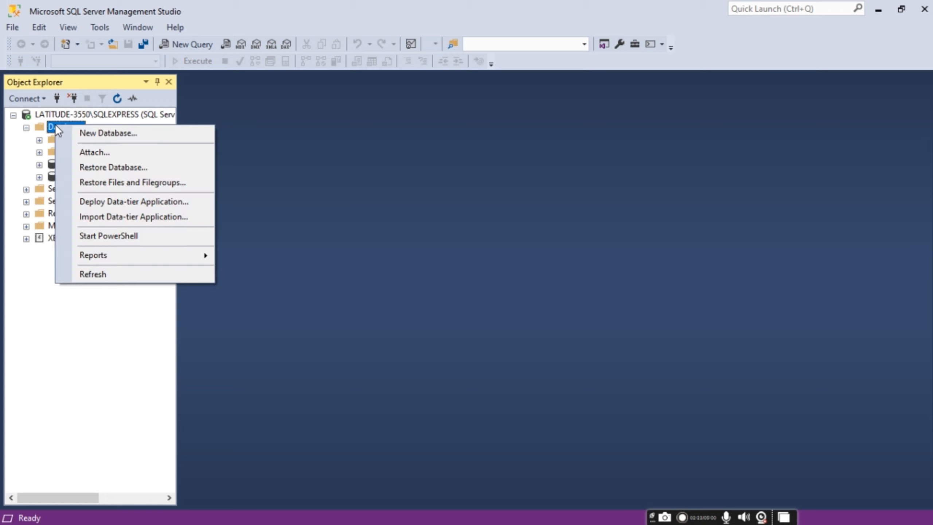
click(94, 134)
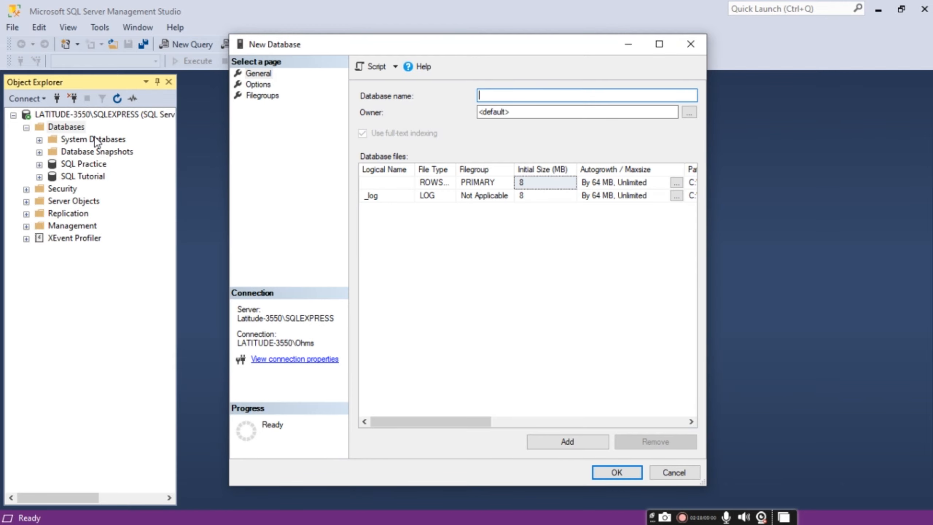
text(New D)
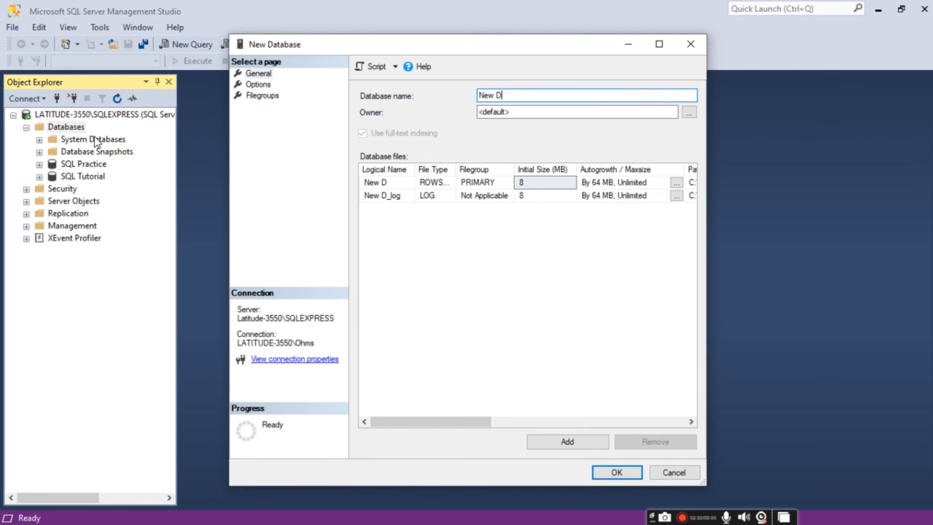
text(atabase)
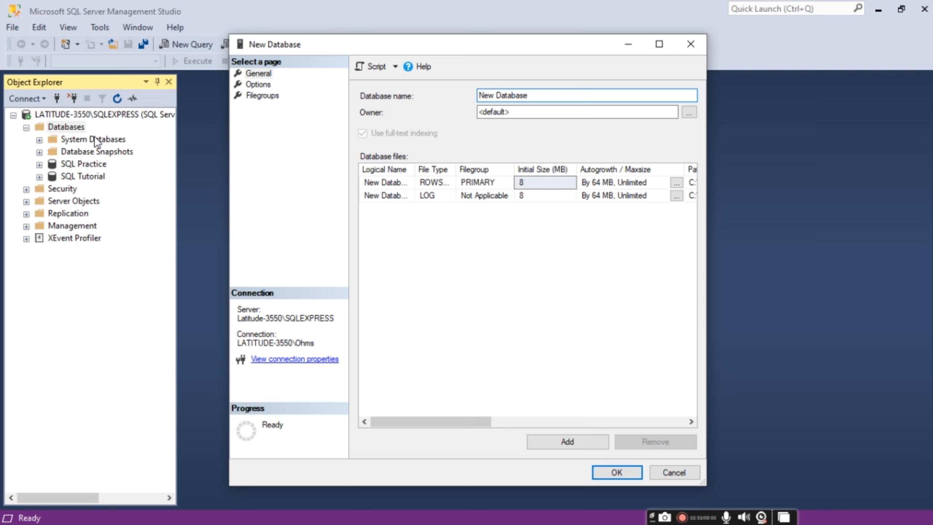
key(BackSpace)
key(BackSpace)
key(BackSpace)
key(BackSpace)
key(BackSpace)
key(BackSpace)
key(BackSpace)
key(BackSpace)
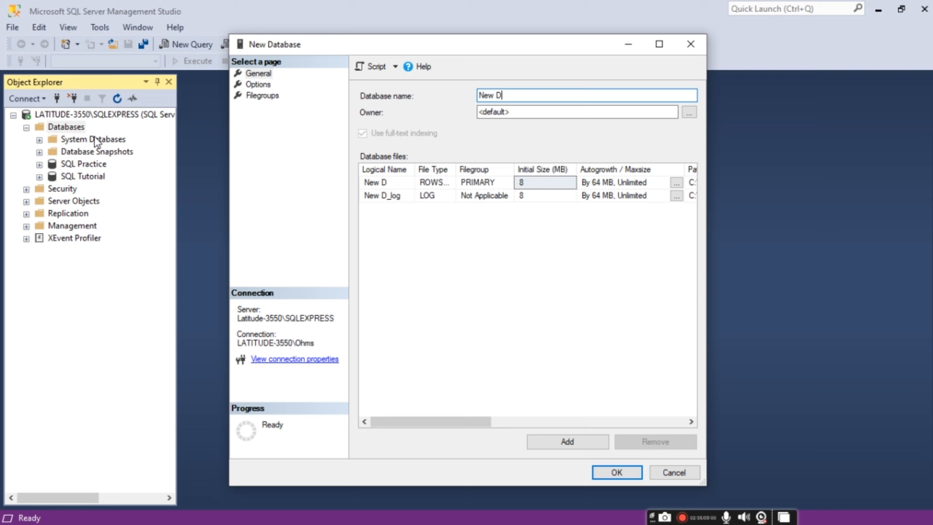
key(BackSpace)
click(610, 471)
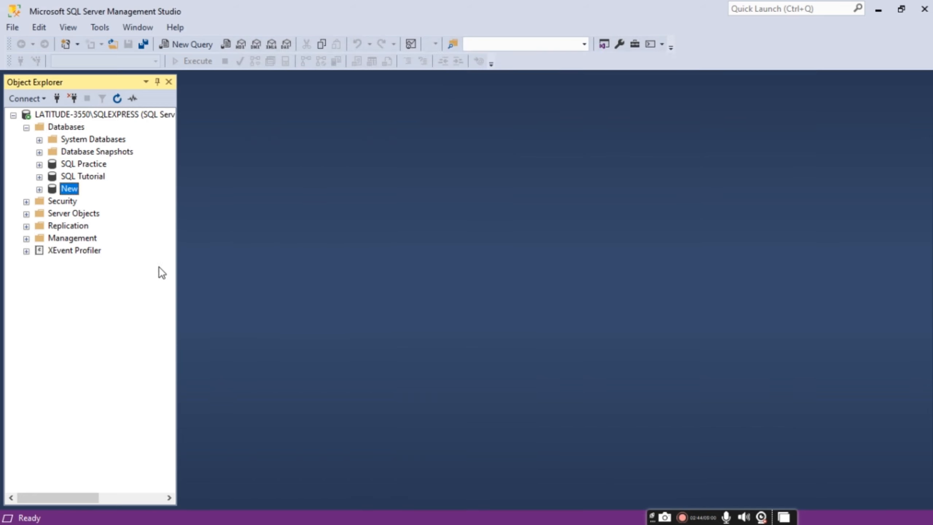
- Start the Import Data wizard for the New database and set the data source to Flat File Source
right_click(68, 188)
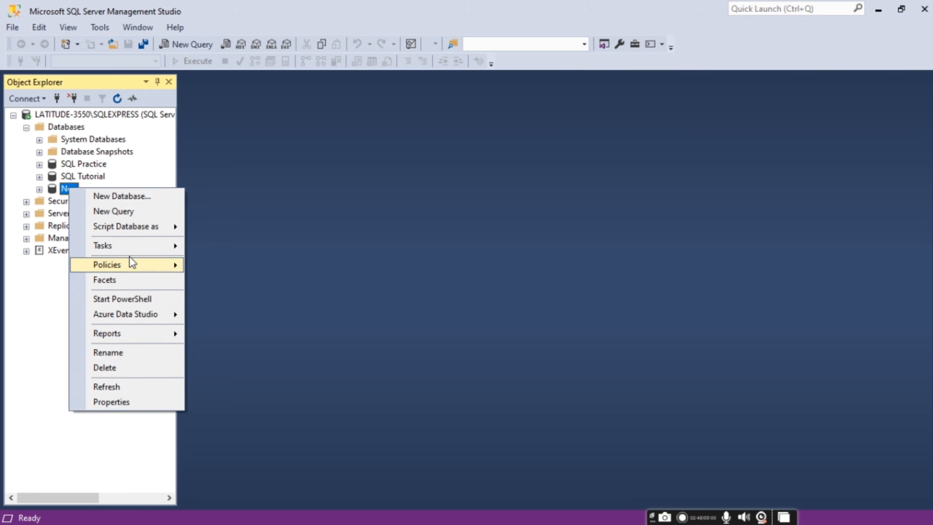
mouse_move(139, 246)
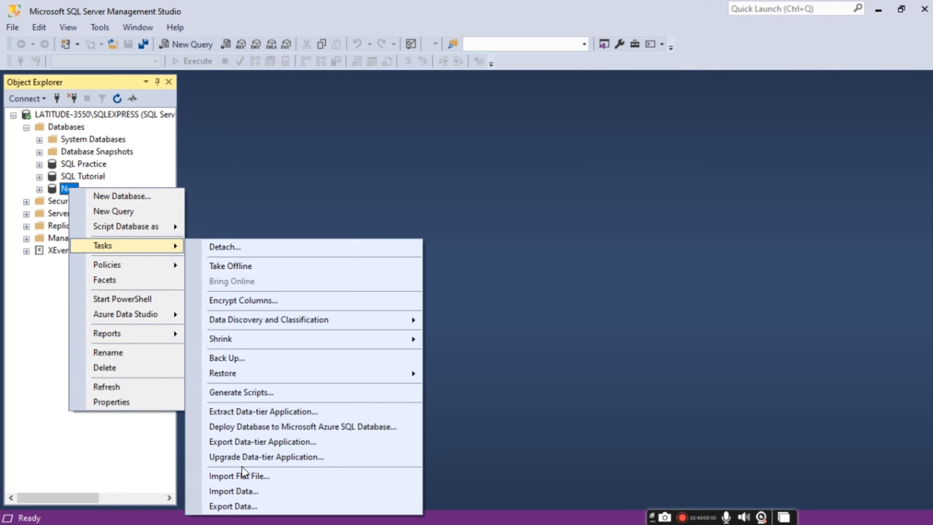
click(243, 490)
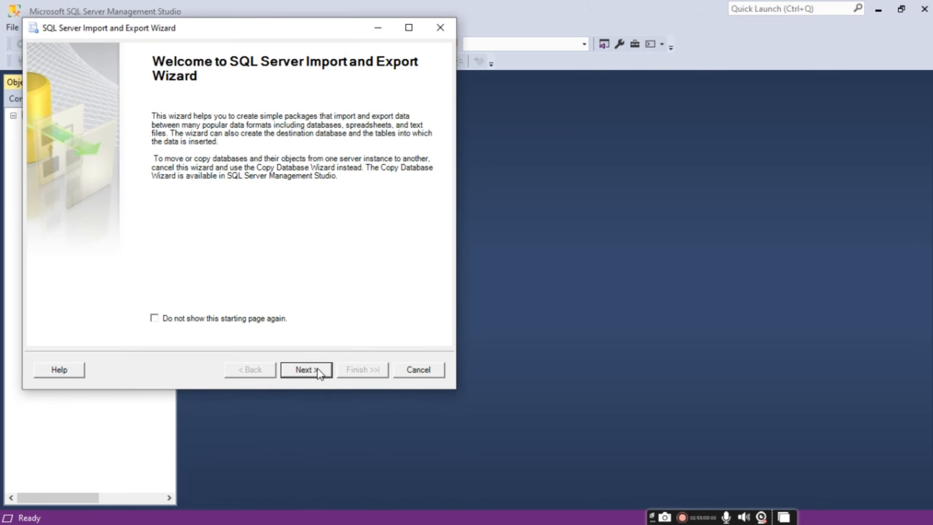
click(317, 367)
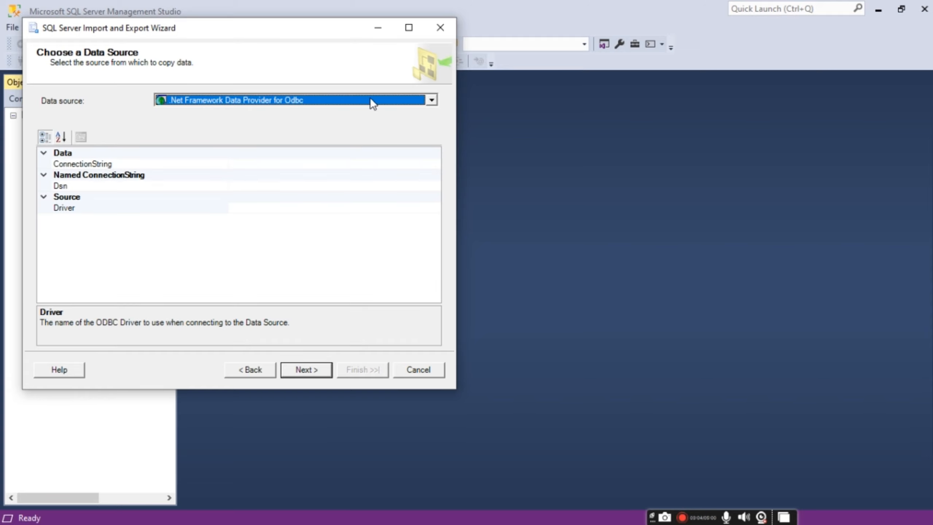
click(432, 98)
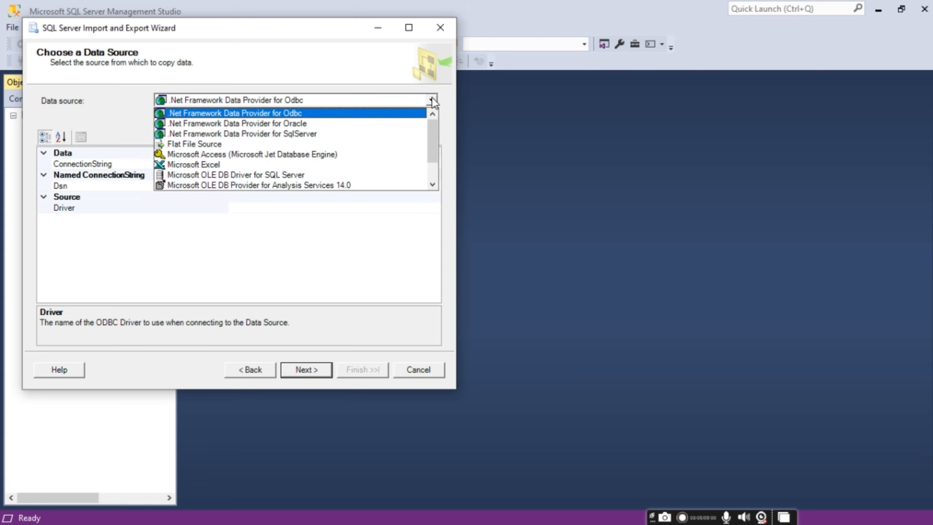
click(338, 146)
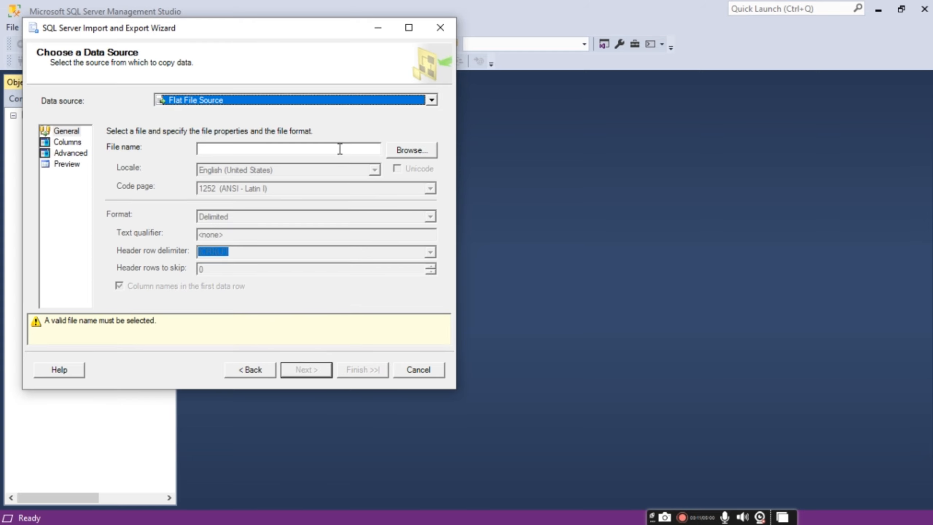
- Load the SQL Test CSV file from the SQL folder as the flat file source, filtering the file list to CSV files
click(401, 153)
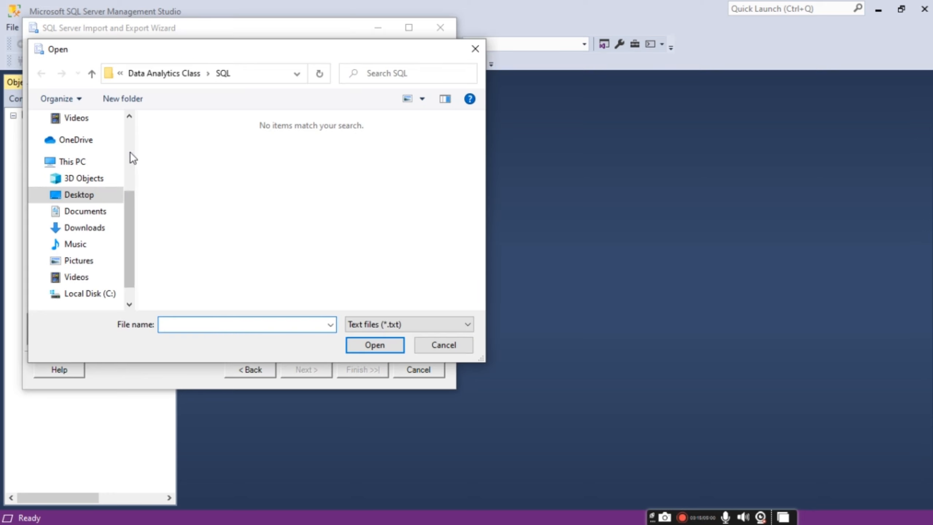
scroll(129, 152, up, 3)
click(82, 243)
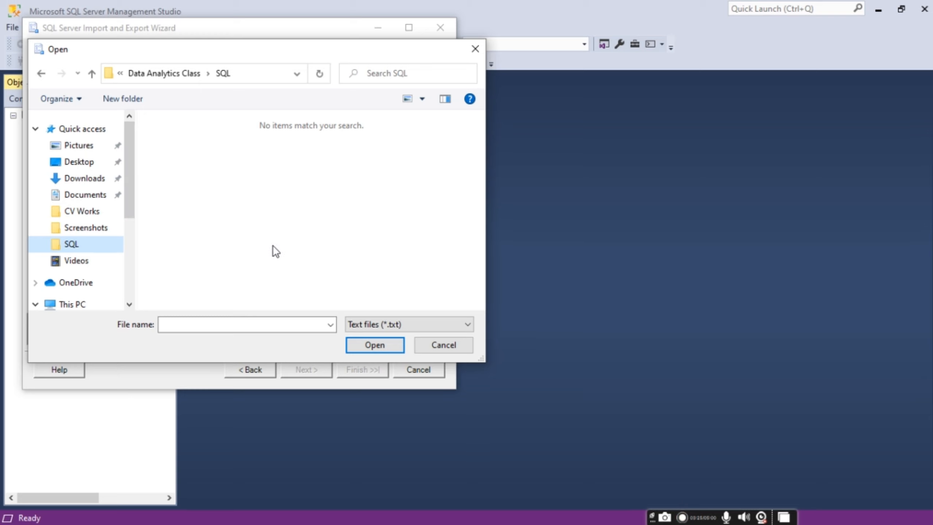
click(389, 325)
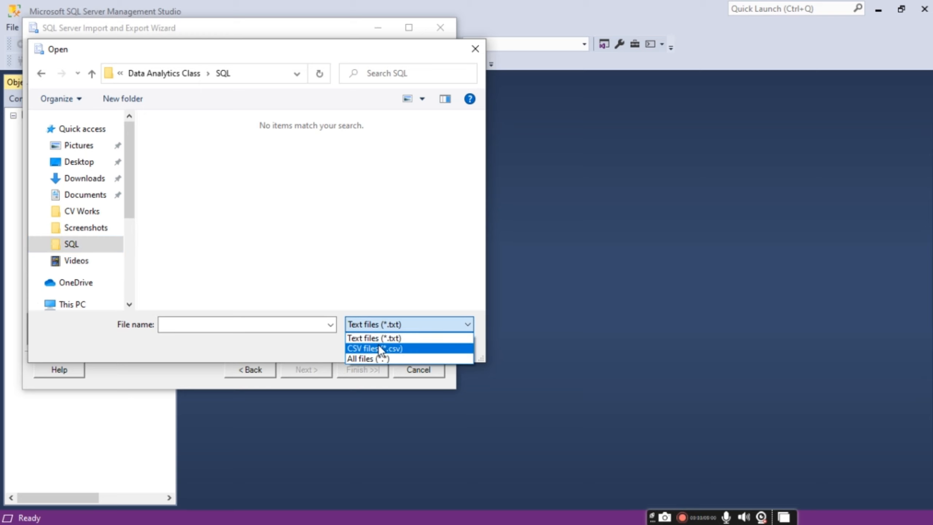
click(378, 348)
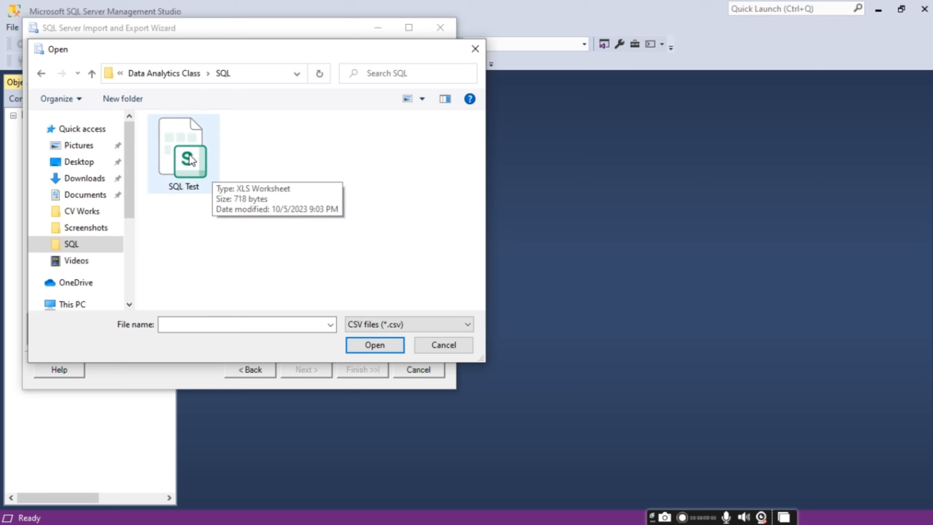
click(191, 160)
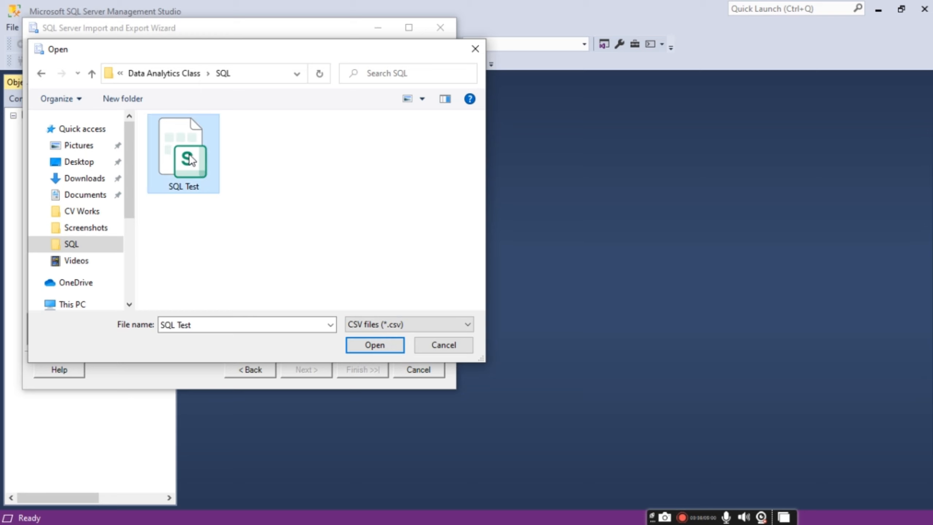
click(365, 345)
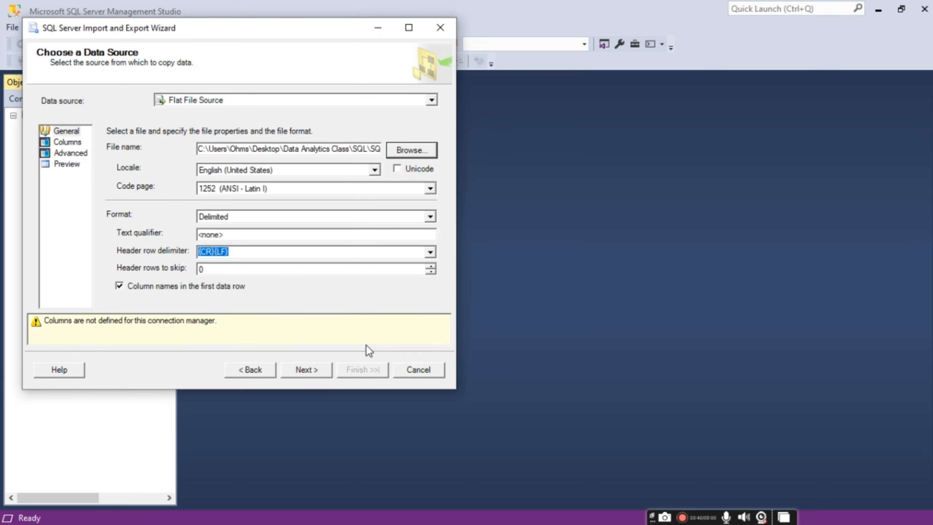
- Review all columns in the source file preview, keep the comma column delimiter, and continue to choosing a destination
click(309, 370)
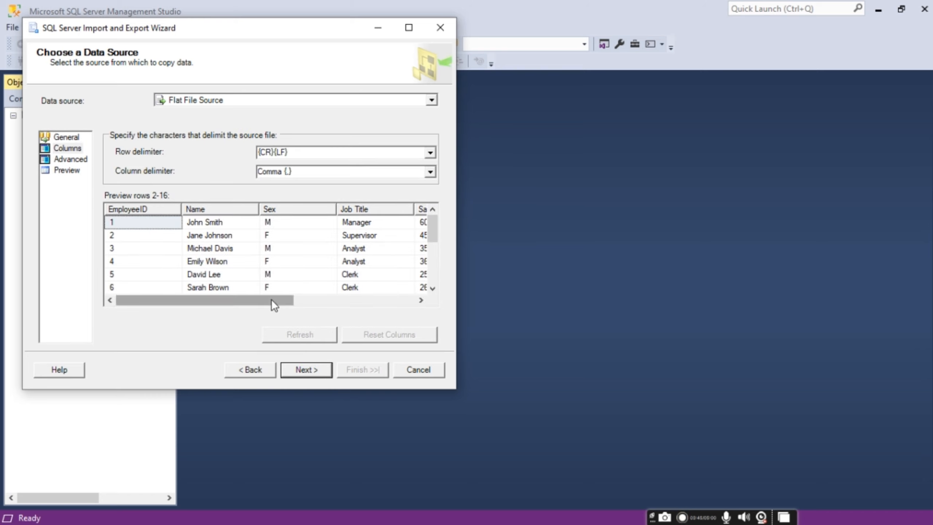
drag(271, 300, 199, 270)
drag(277, 297, 397, 315)
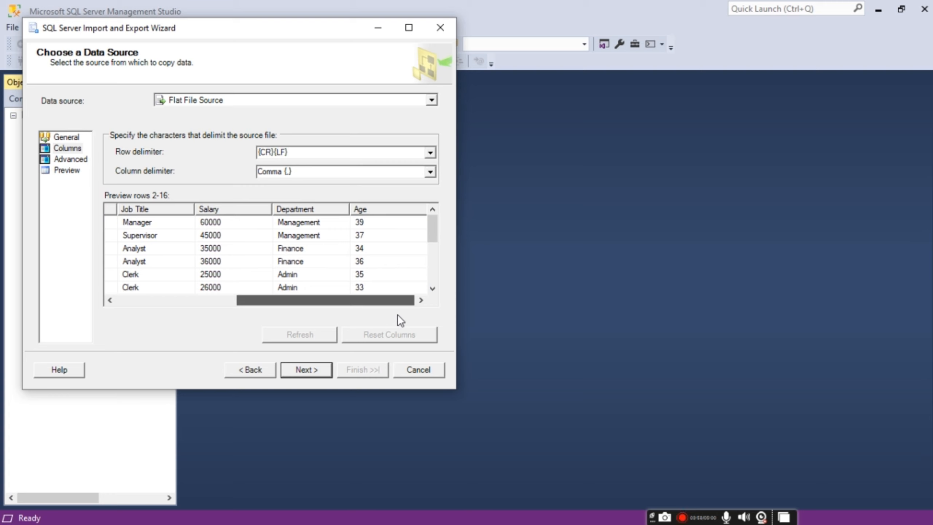
click(321, 368)
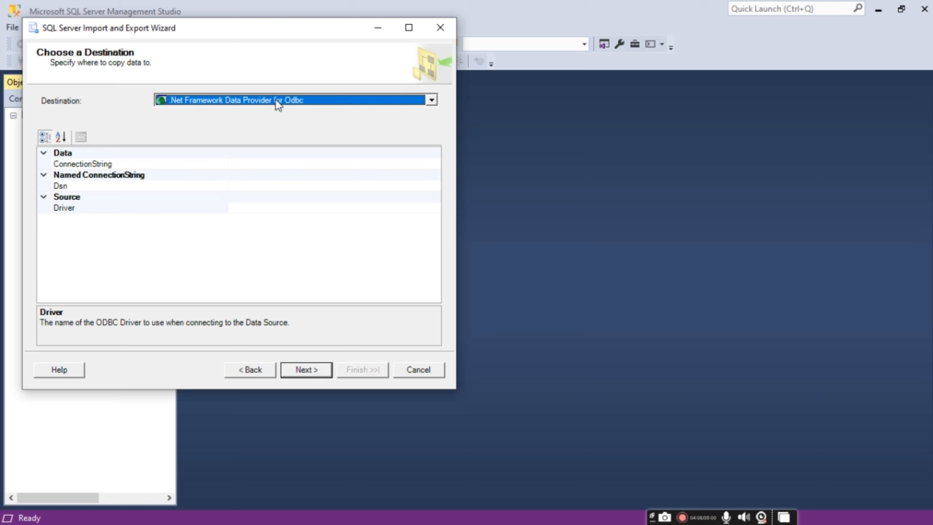
- Set the import destination to Microsoft OLE DB Provider for SQL Server with Windows Authentication and the New database
click(431, 98)
scroll(431, 171, down, 1)
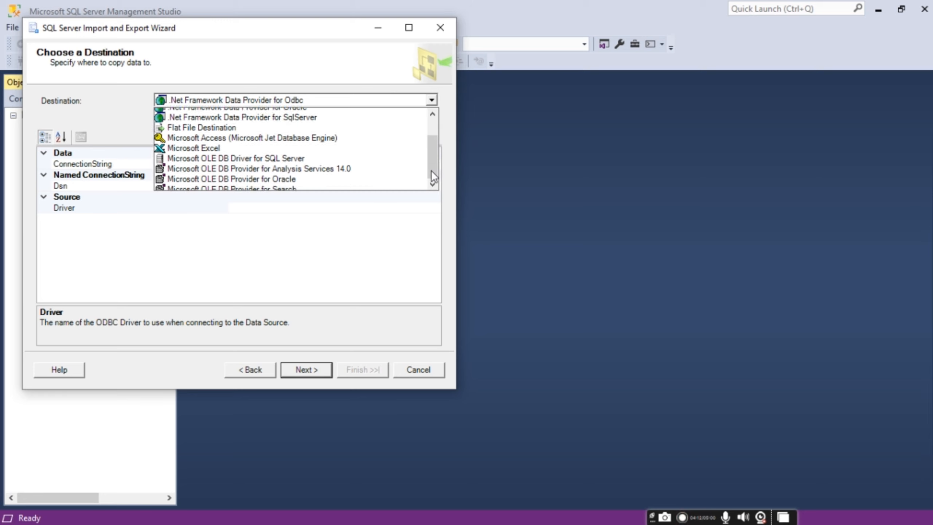
click(375, 210)
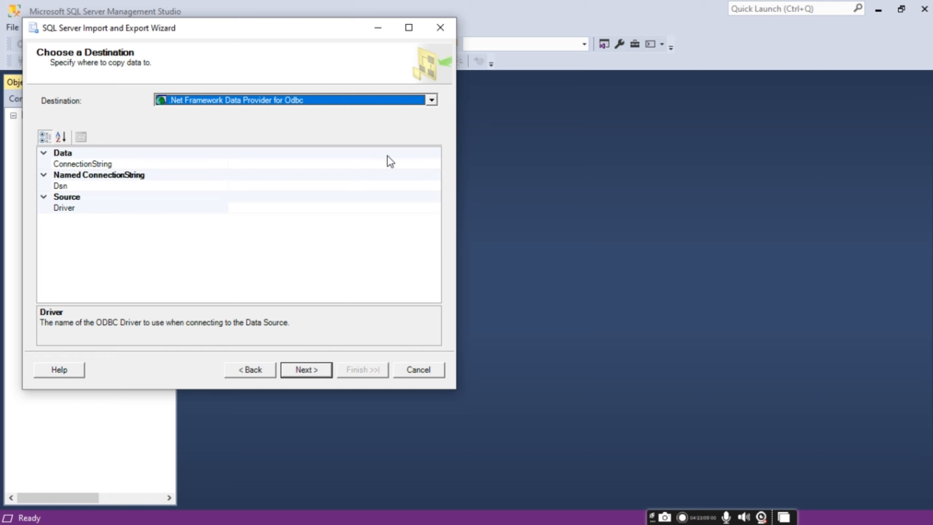
click(432, 99)
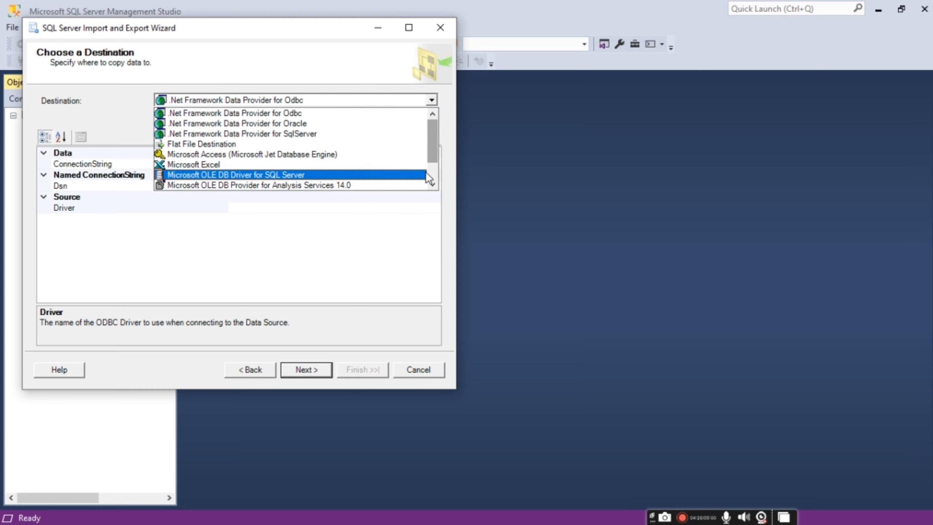
scroll(432, 175, down, 1)
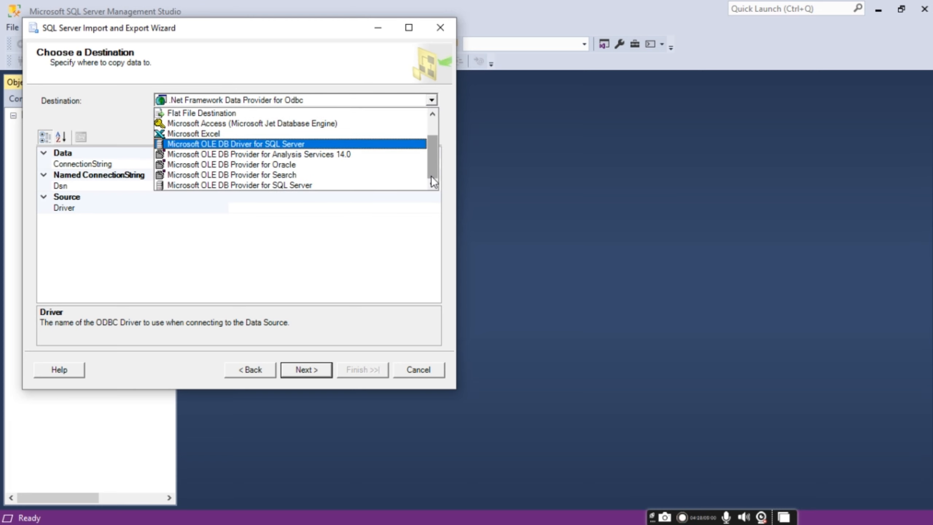
click(400, 181)
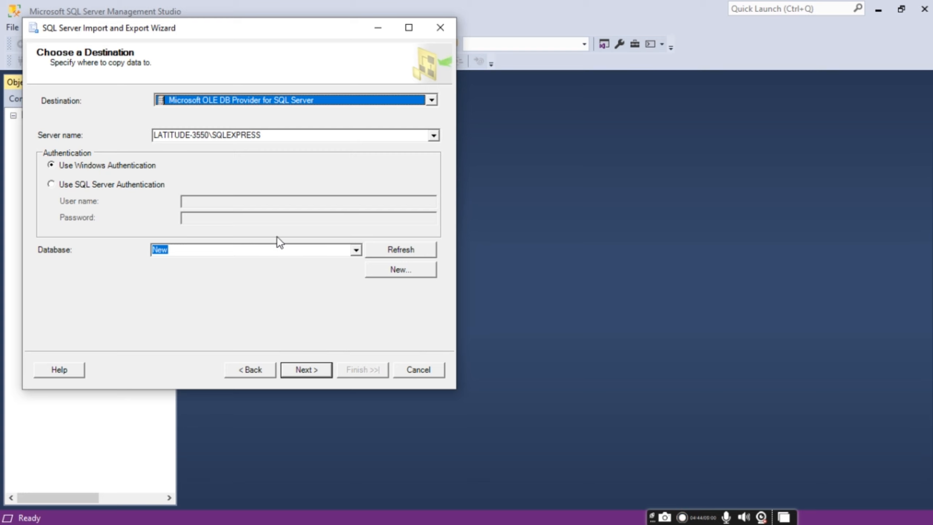
click(300, 369)
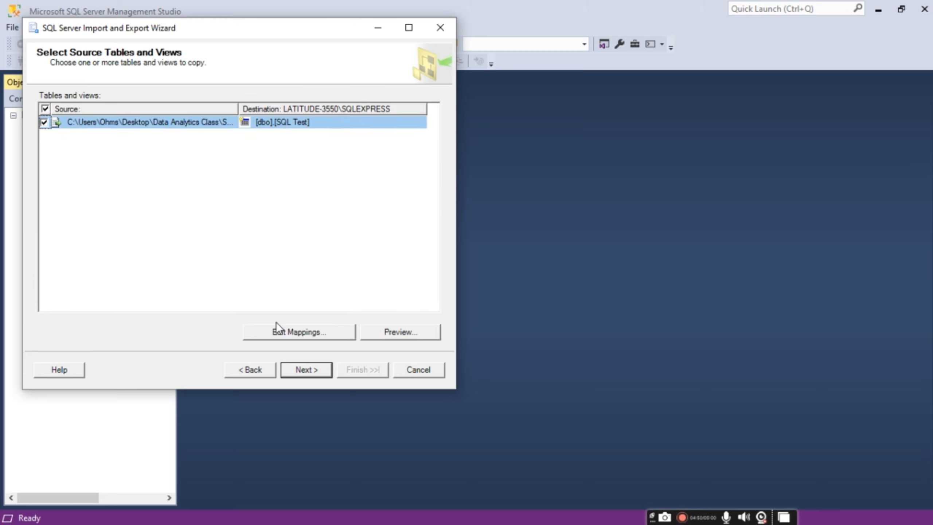
- Accept the [dbo].[SQL Test] destination table and run the import immediately without saving an SSIS package
click(308, 365)
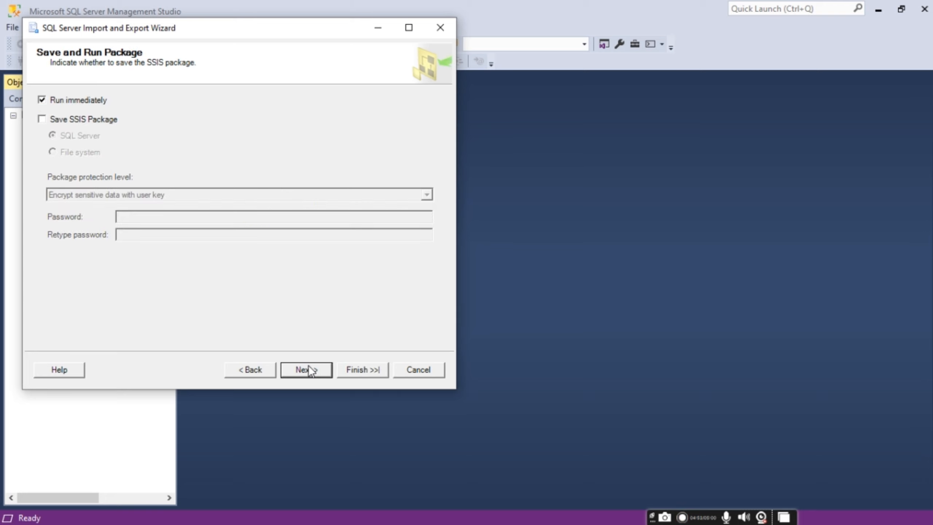
click(308, 365)
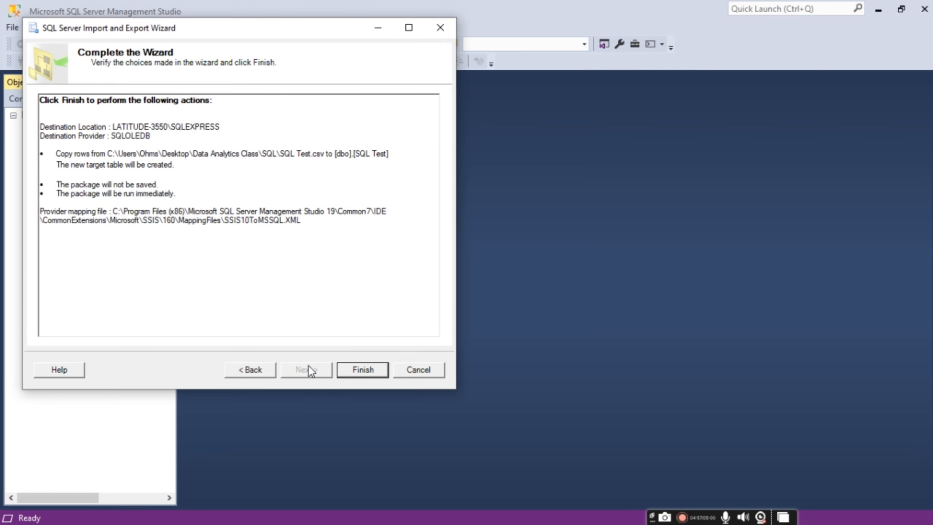
click(357, 371)
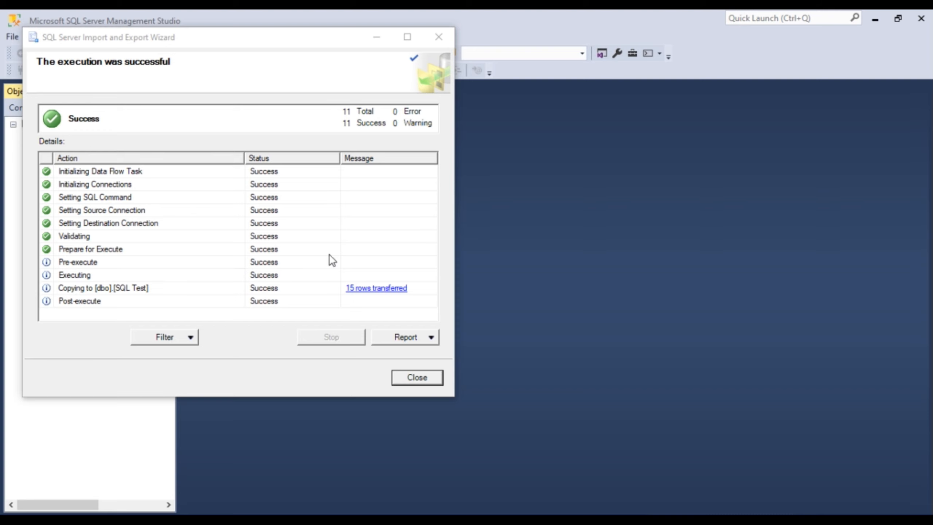
- Check the row transfer report for the copy to [dbo].[SQL Test], and close the report and the import wizard
click(364, 289)
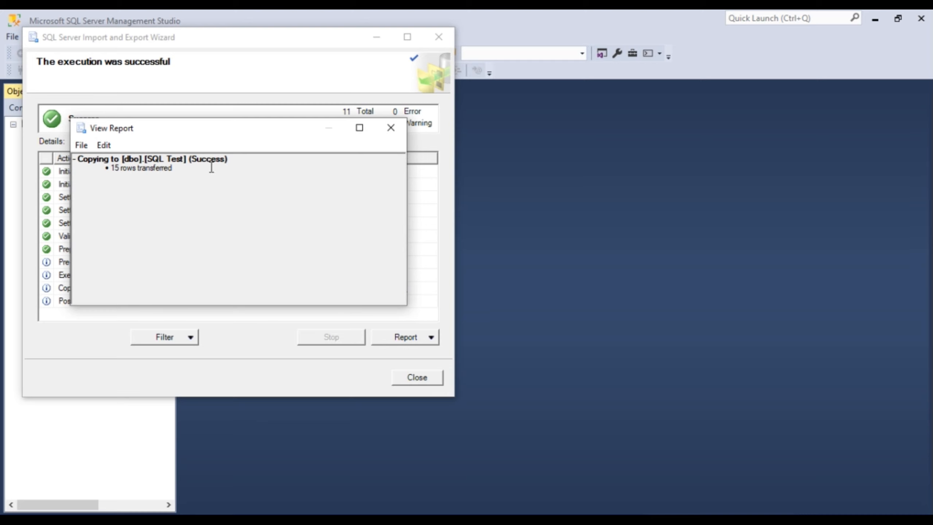
click(388, 128)
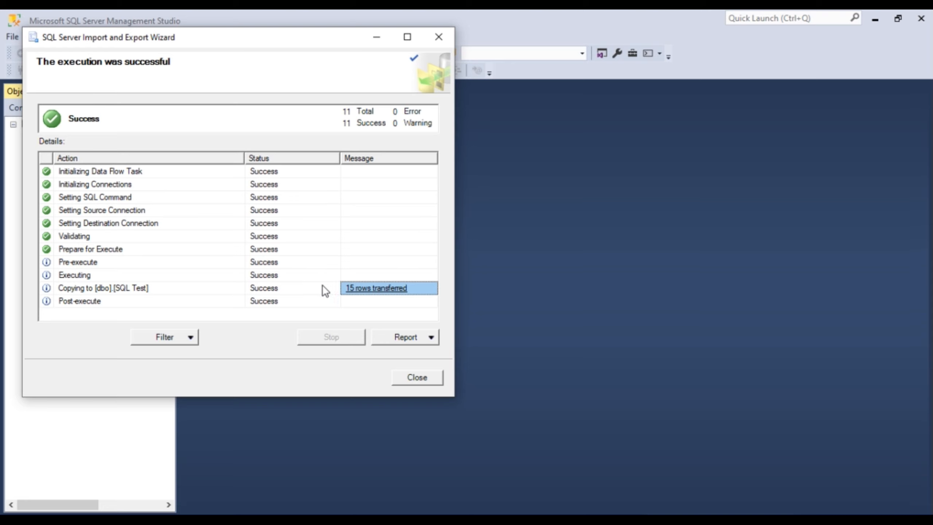
click(426, 382)
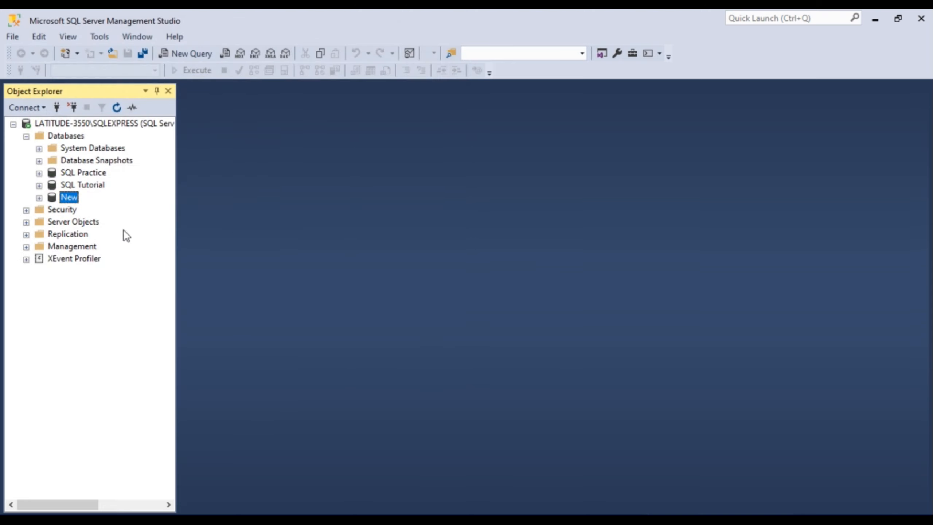
- Refresh the New database and expand its Tables folder to select the dbo.SQL Test table
click(39, 197)
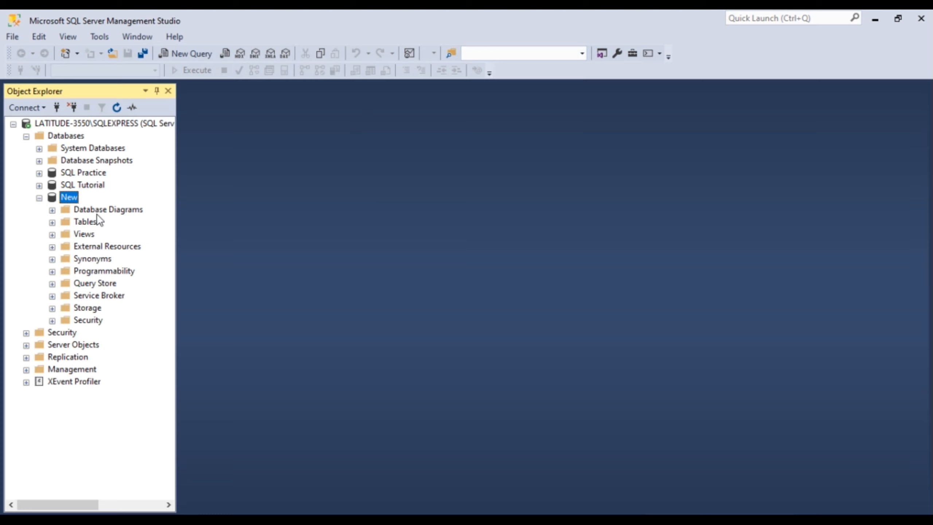
right_click(69, 195)
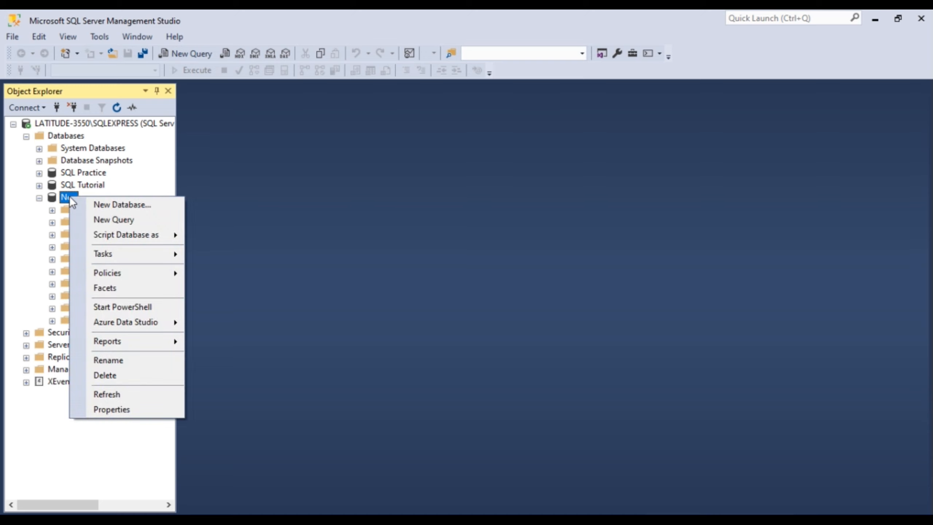
click(115, 391)
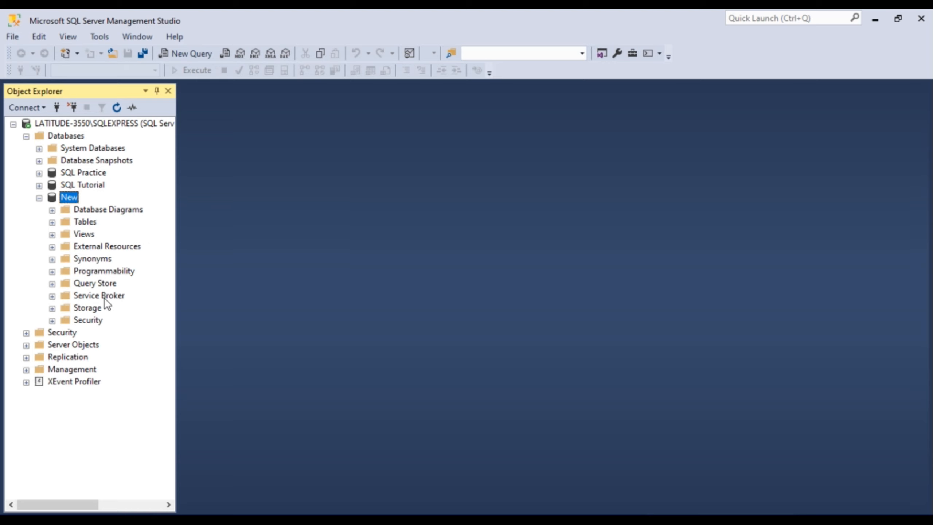
click(52, 222)
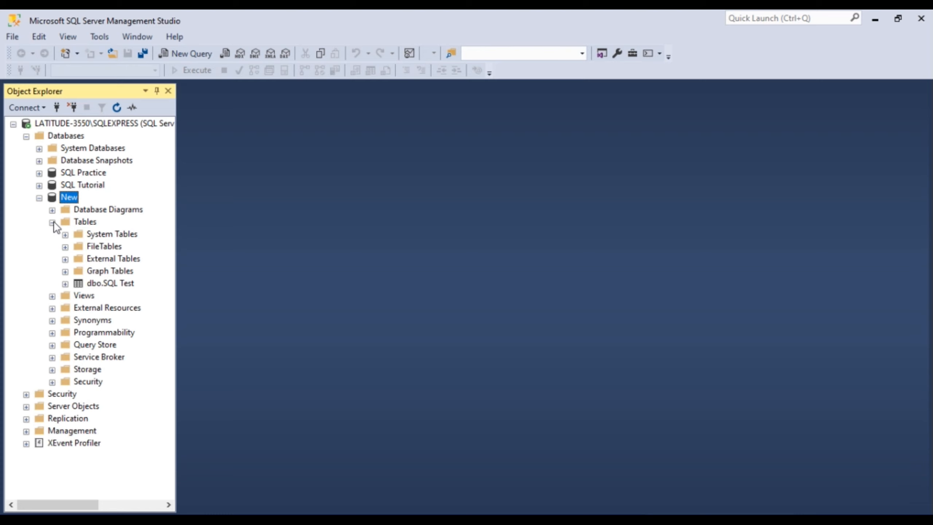
click(104, 283)
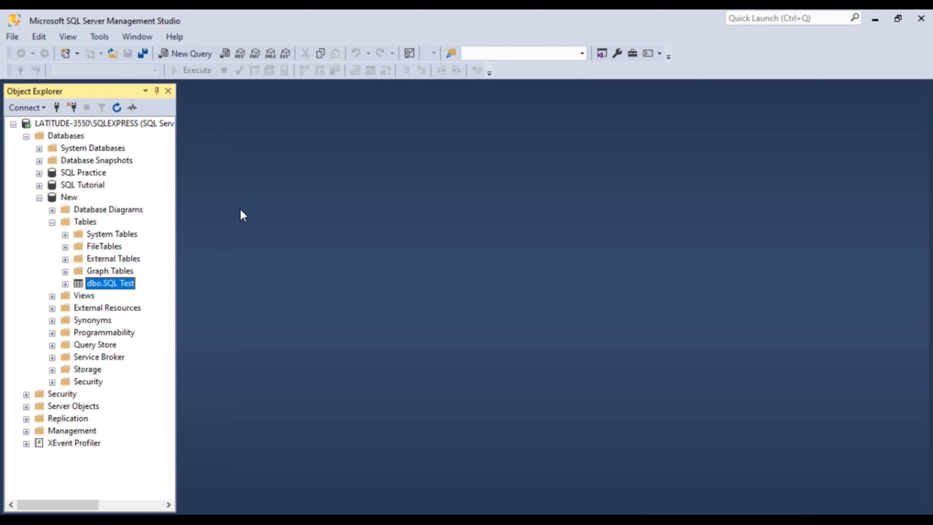
- View the top 1000 rows of the dbo.SQL Test table, look through the results, and close that query
right_click(123, 286)
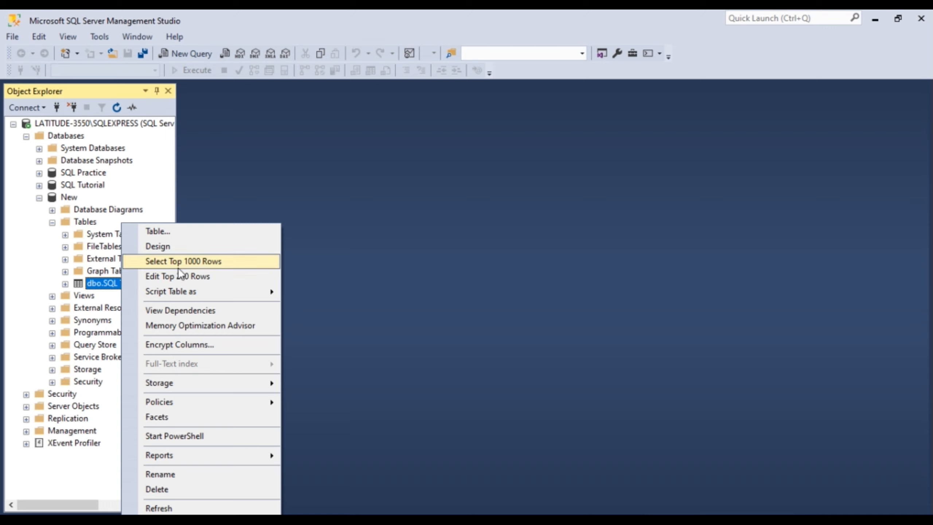
click(196, 261)
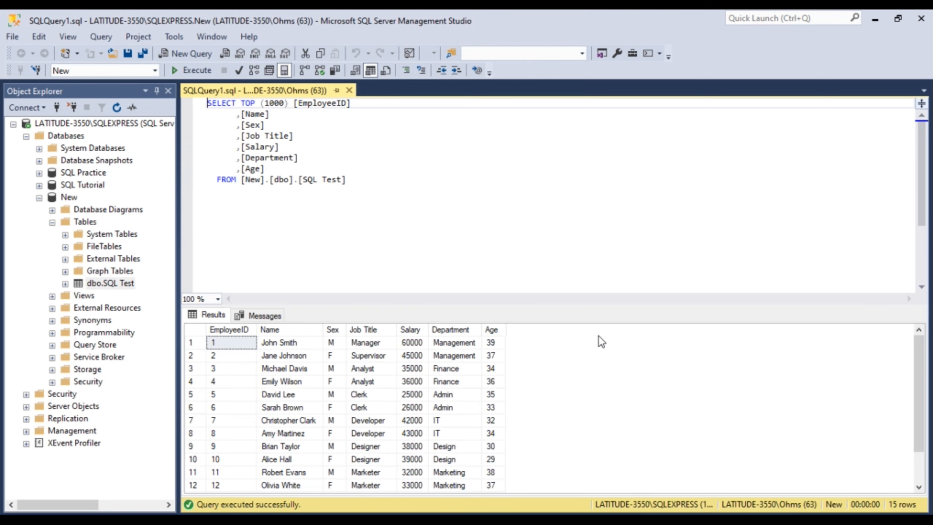
mouse_move(921, 355)
mouse_down()
mouse_move(927, 391)
mouse_move(926, 363)
mouse_up()
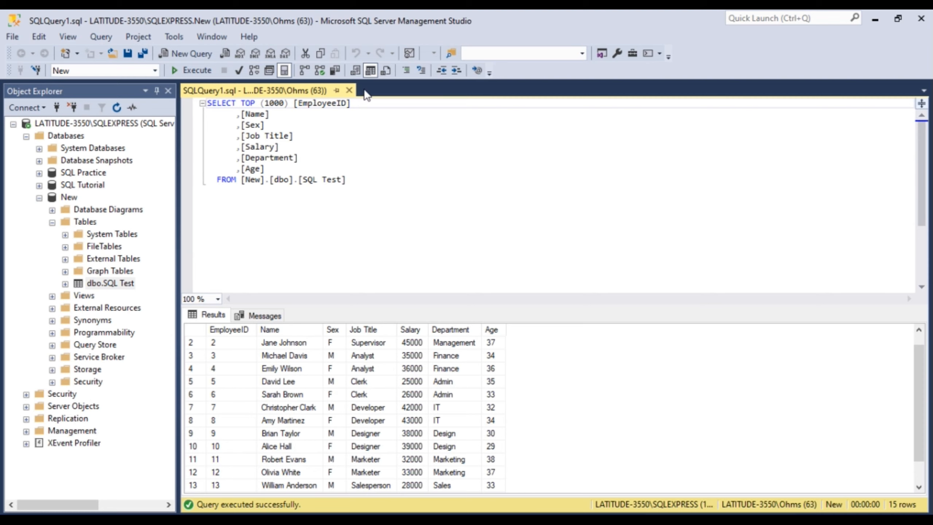
click(348, 90)
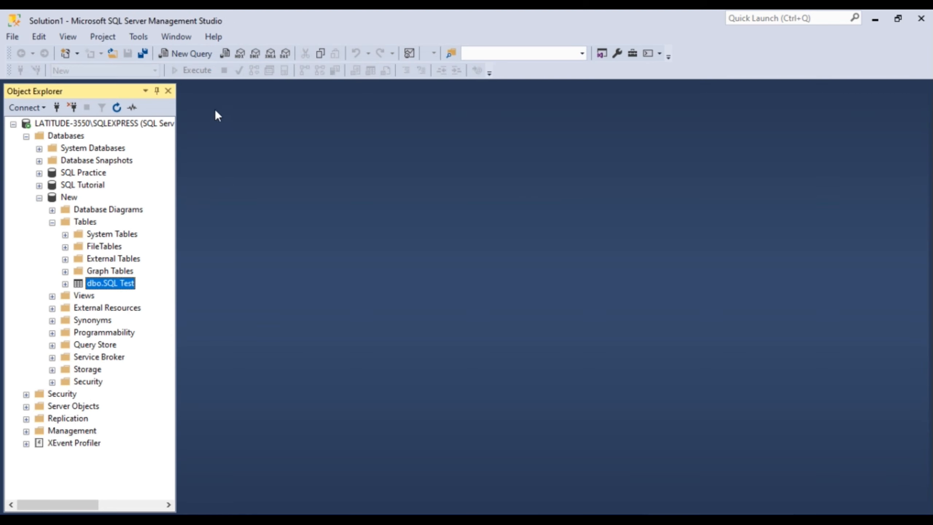
- Open a new query on the New database and write SELECT* with FROM on the second line
click(192, 52)
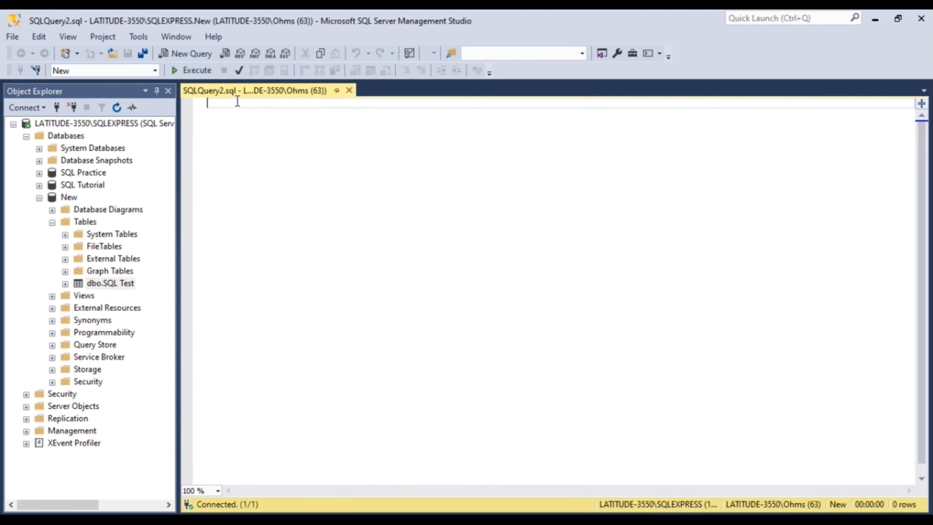
text(SELEC)
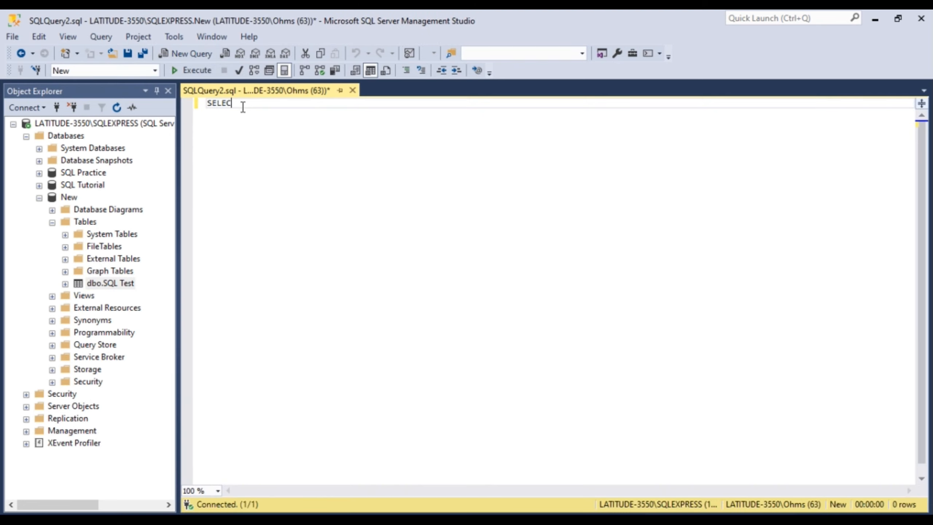
text(T*)
key(Return)
text(FROM)
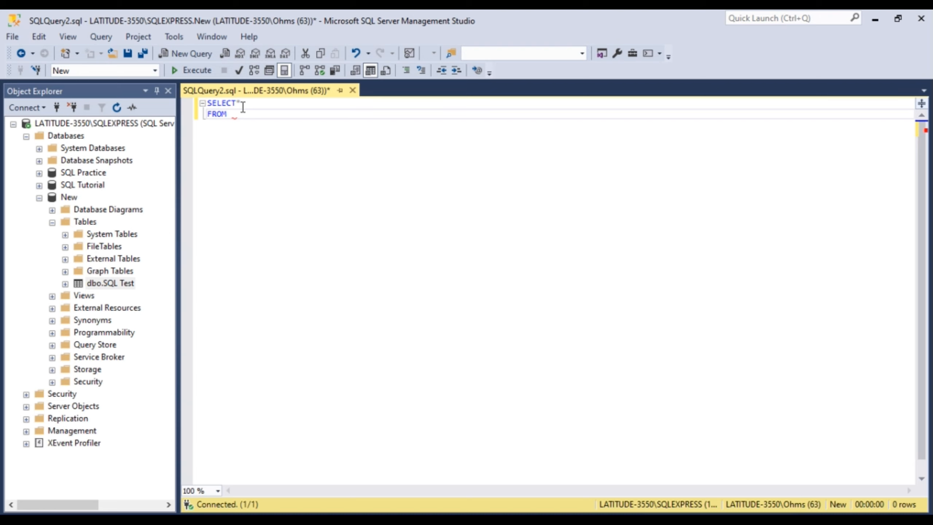
text( New)
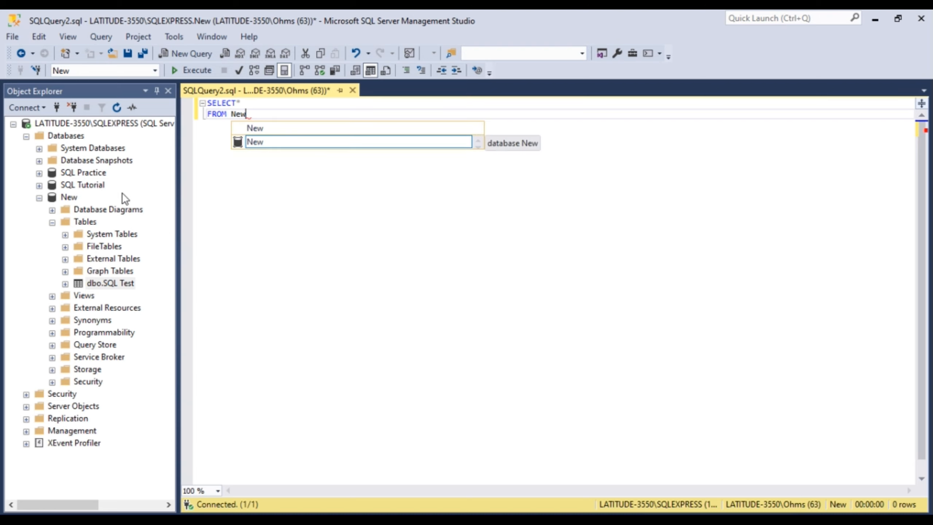
click(281, 140)
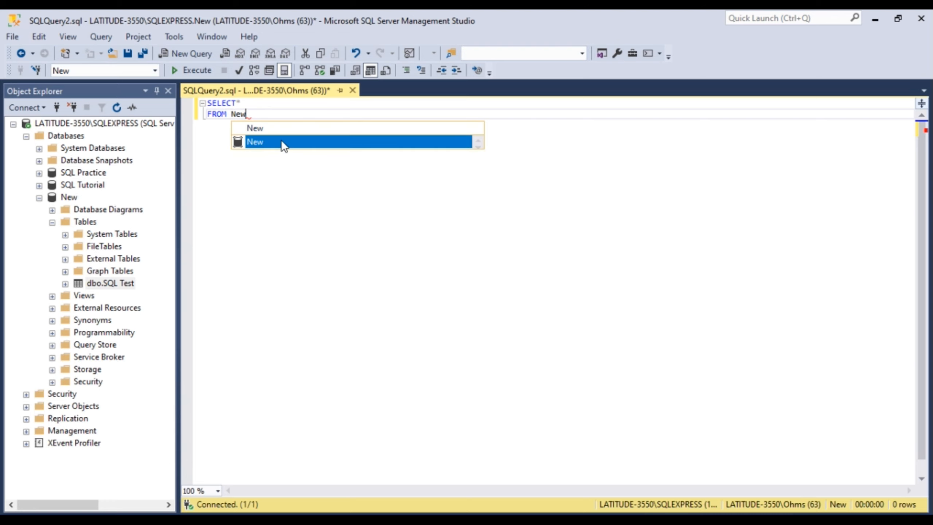
double_click(282, 141)
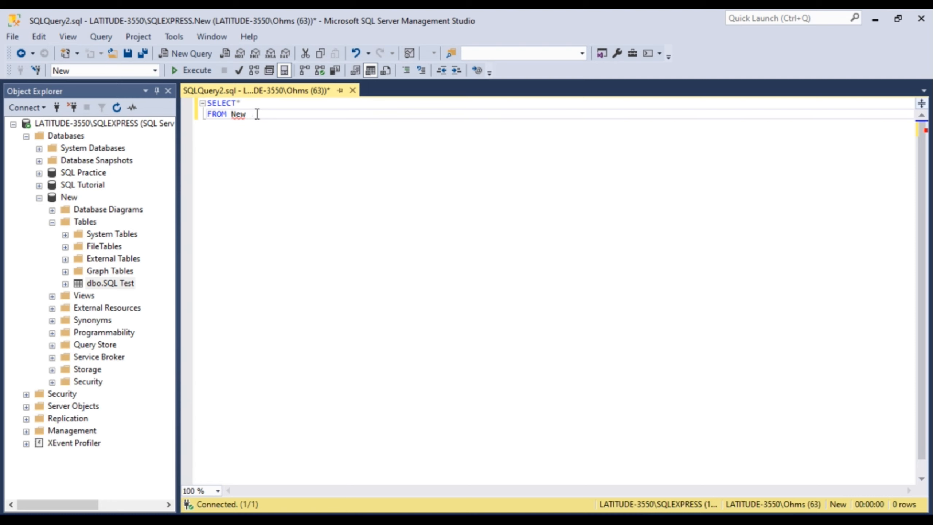
text(.)
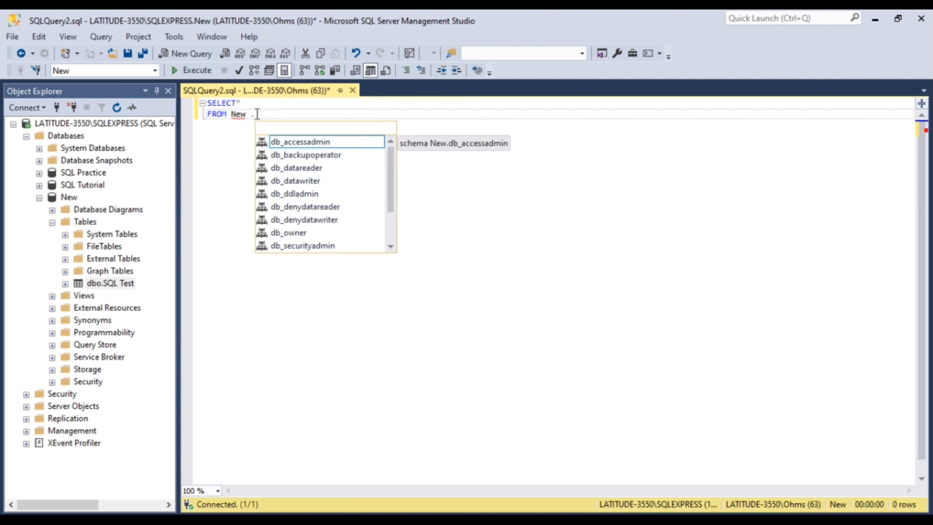
key(BackSpace)
key(BackSpace)
key(BackSpace)
key(BackSpace)
key(BackSpace)
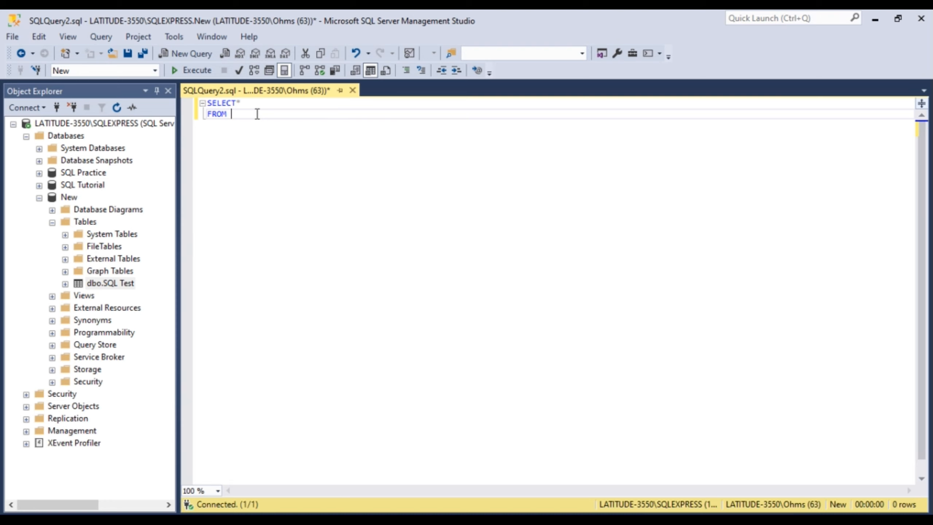
- Complete the FROM clause with the table reference New.dbo.[SQL Test], leaving no space before the dots
text(New)
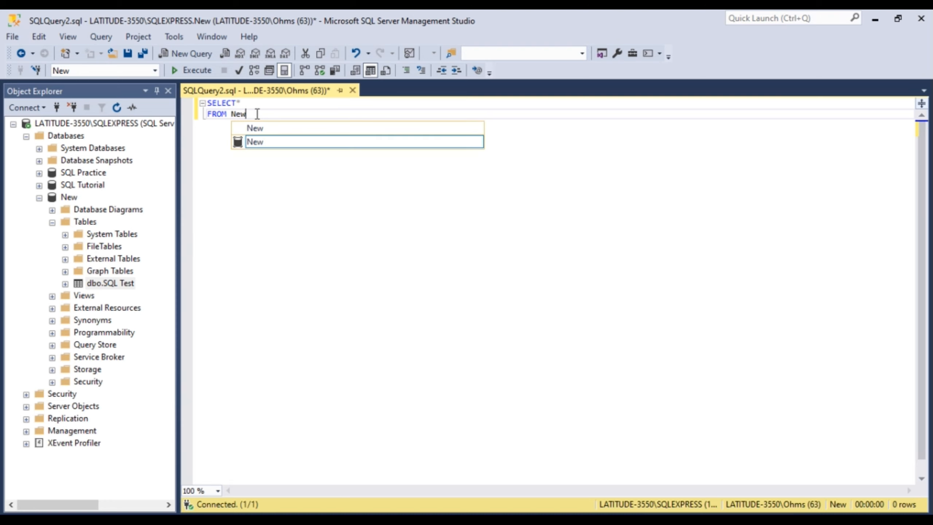
double_click(255, 143)
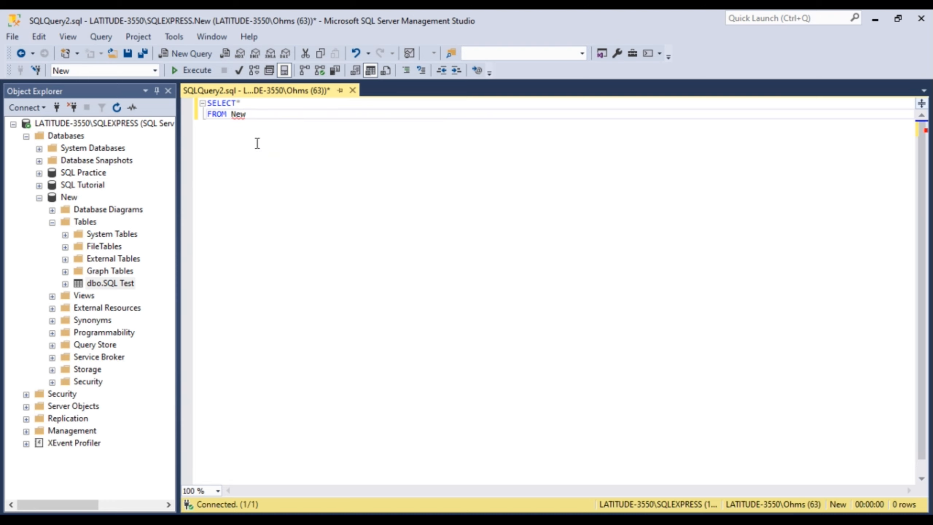
text(.)
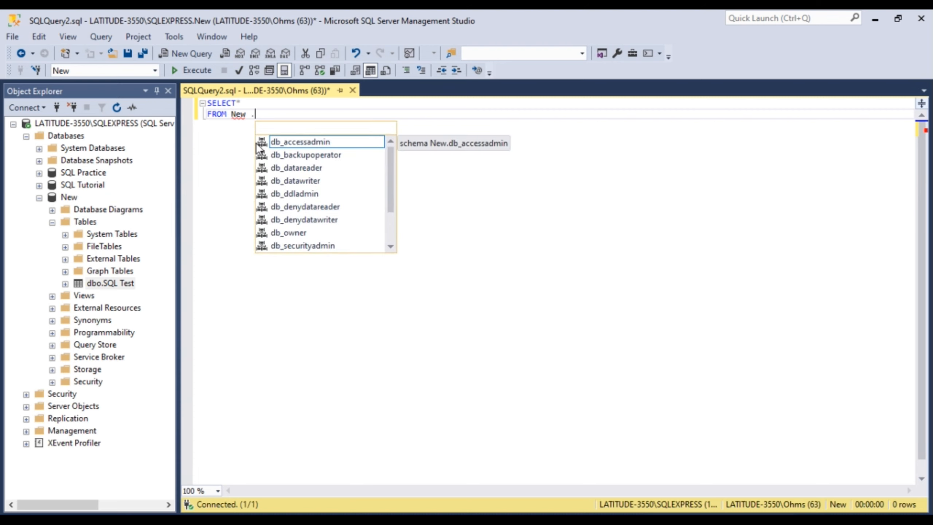
key(BackSpace)
key(BackSpace)
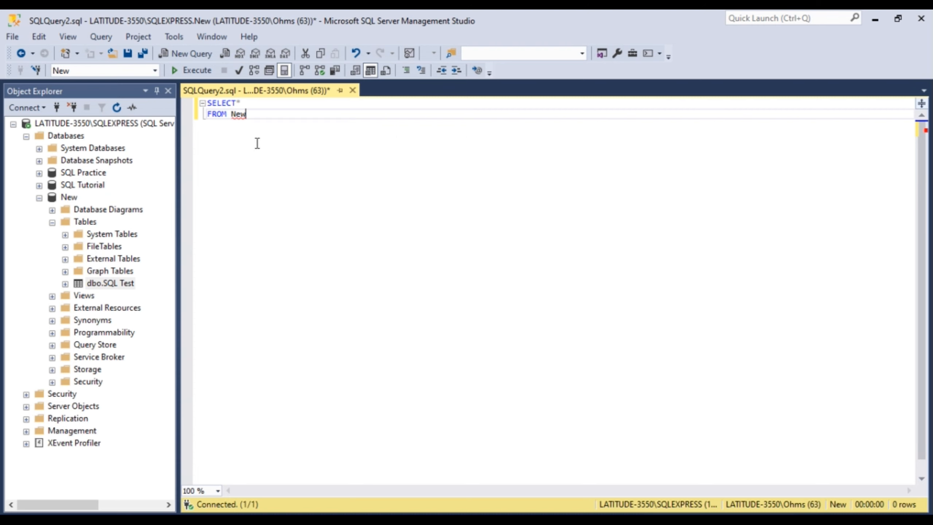
text(.db)
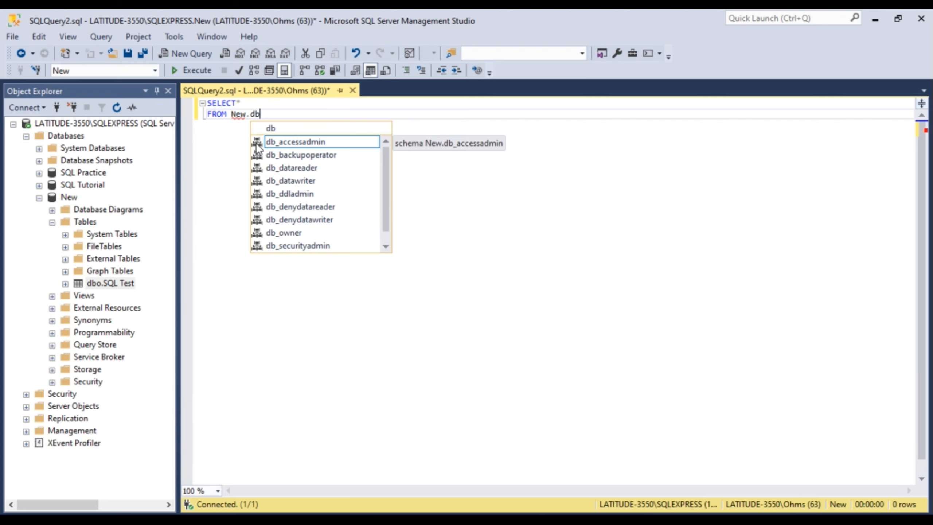
text(o.)
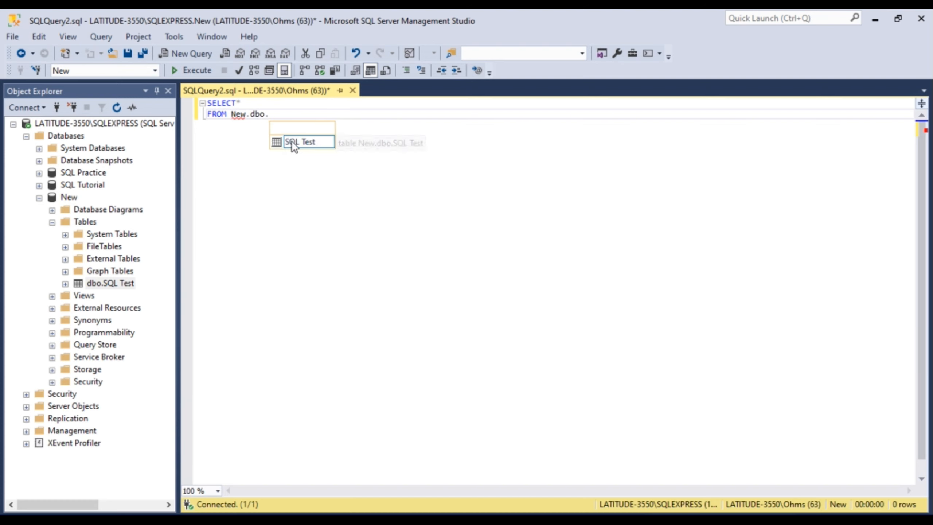
double_click(295, 141)
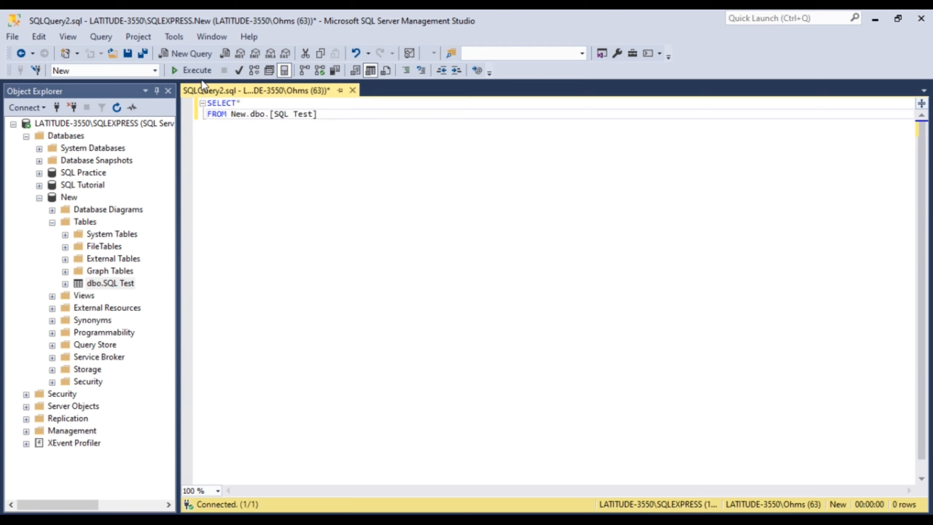
- Execute the SELECT query on the SQL Test table and look through the returned rows to the end
click(194, 71)
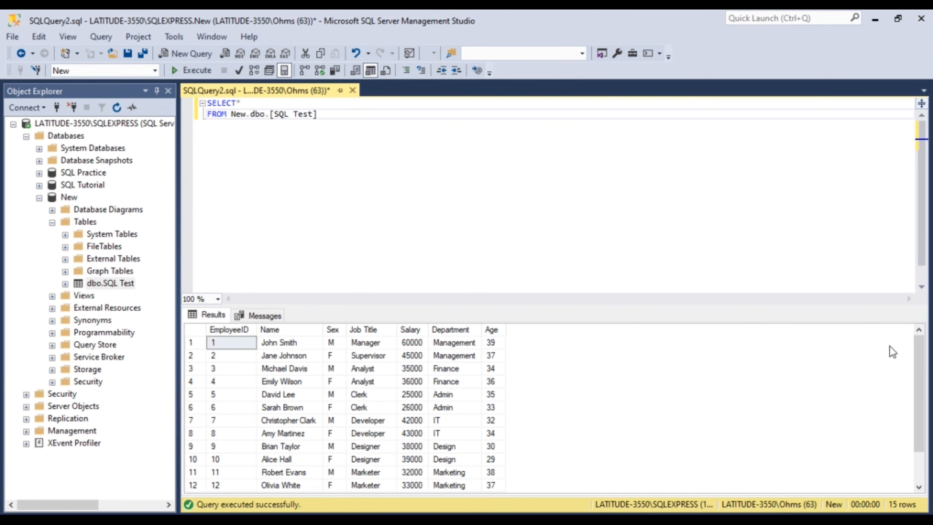
drag(919, 350, 920, 377)
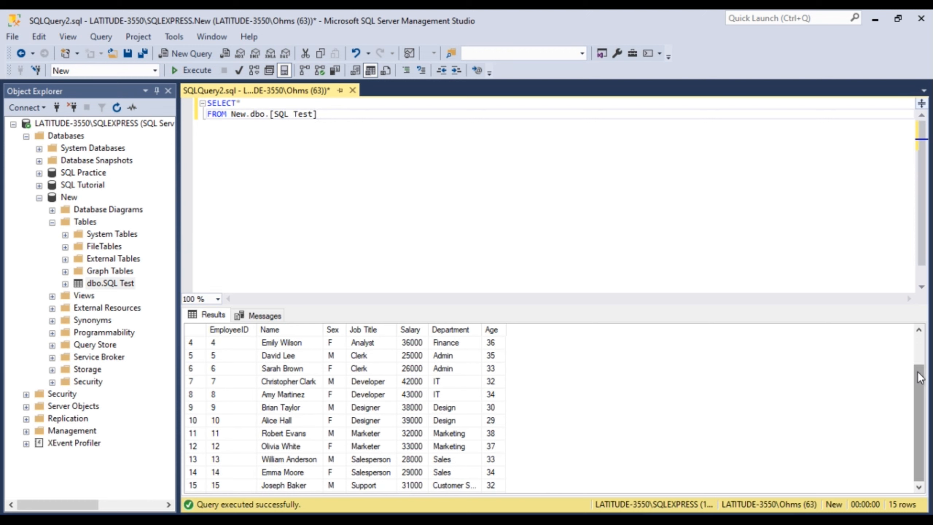